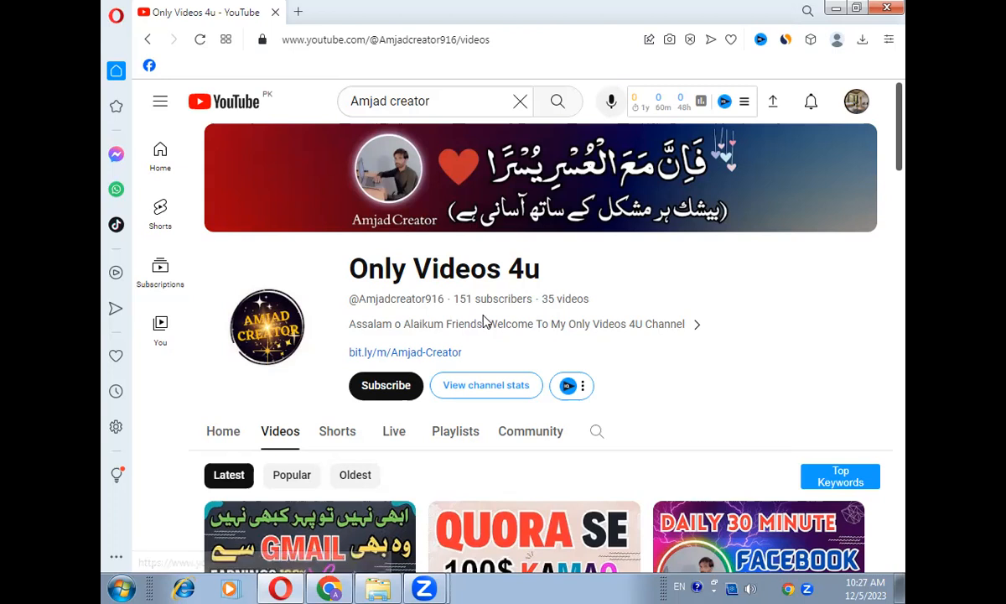
Step: Subscribe to the Only Videos 4u channel and set its notifications to All
scroll(470, 342, down, 1)
click(387, 310)
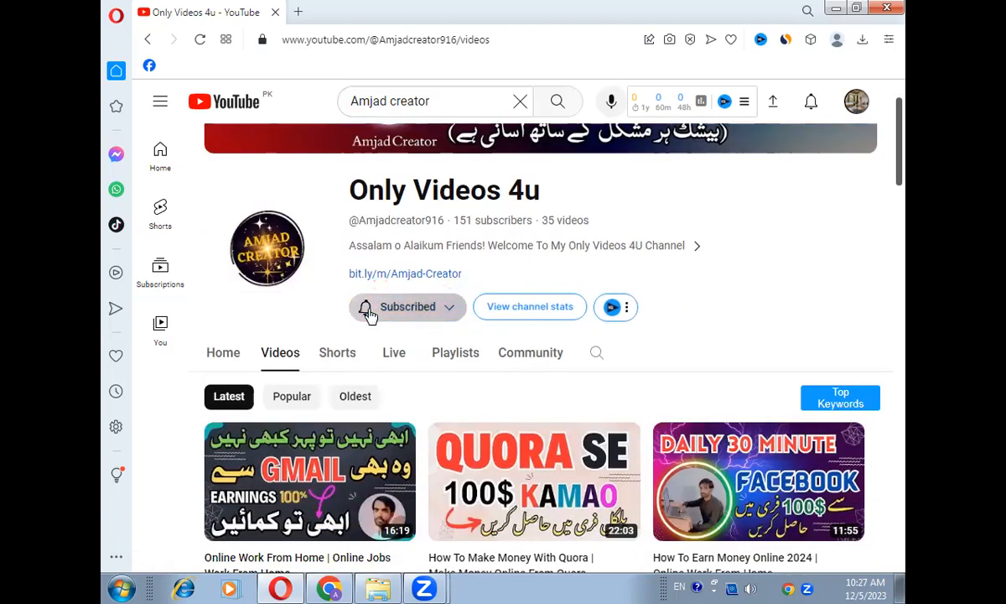
click(369, 312)
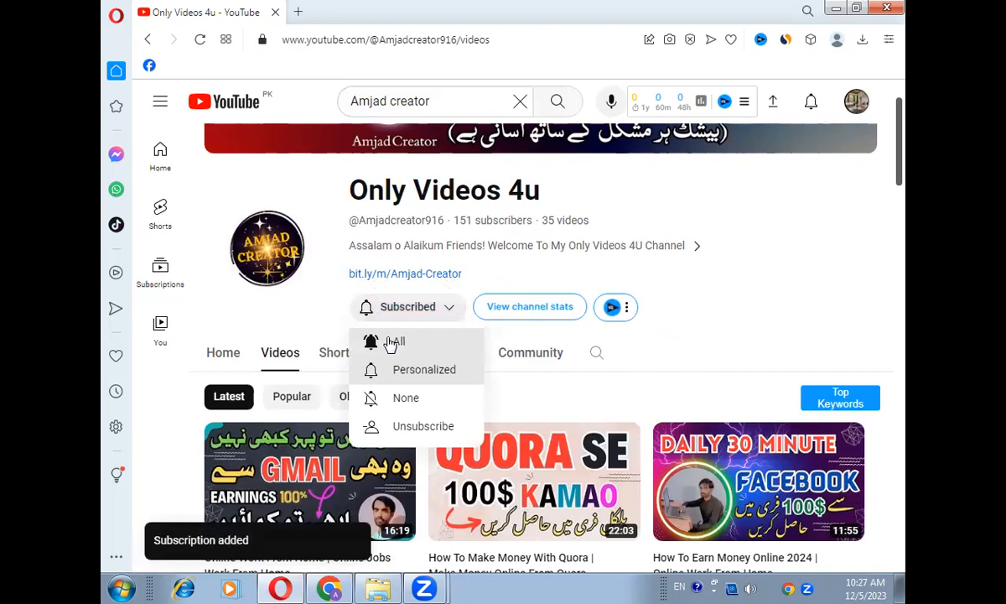
click(390, 343)
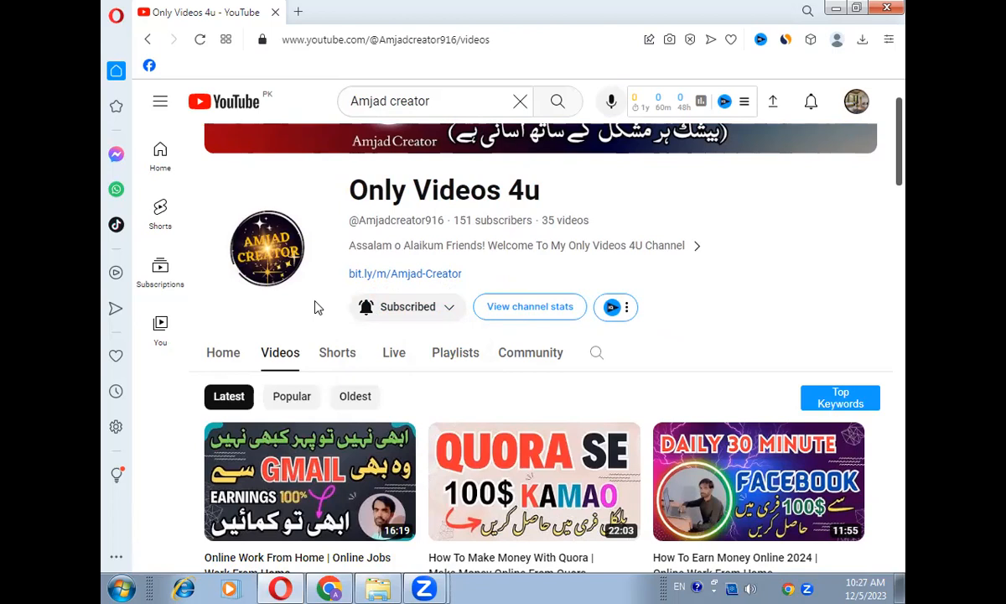
Step: Show the channel's playlists and look through the whole list of created playlists
scroll(317, 307, down, 1)
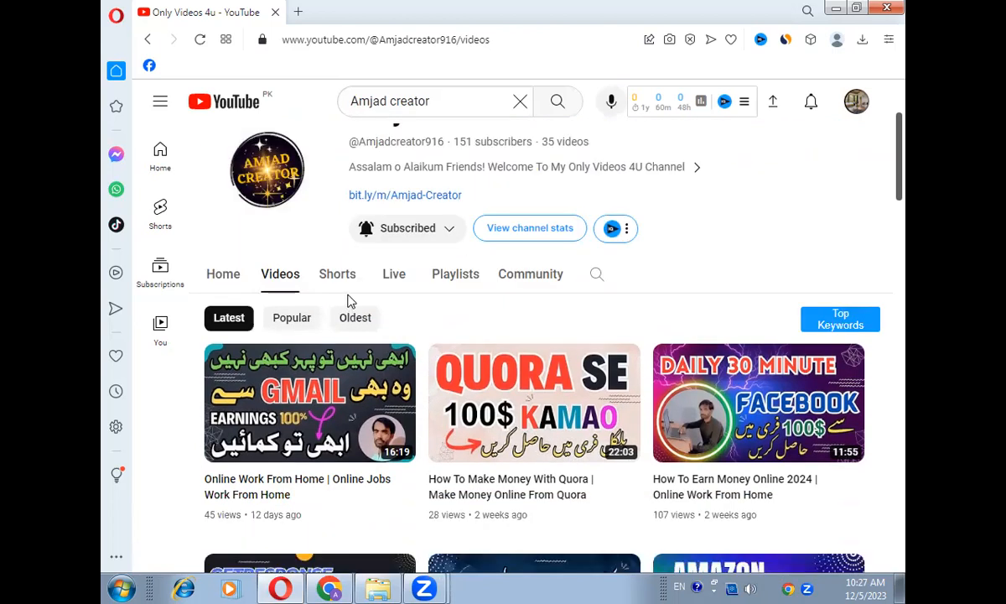
click(457, 285)
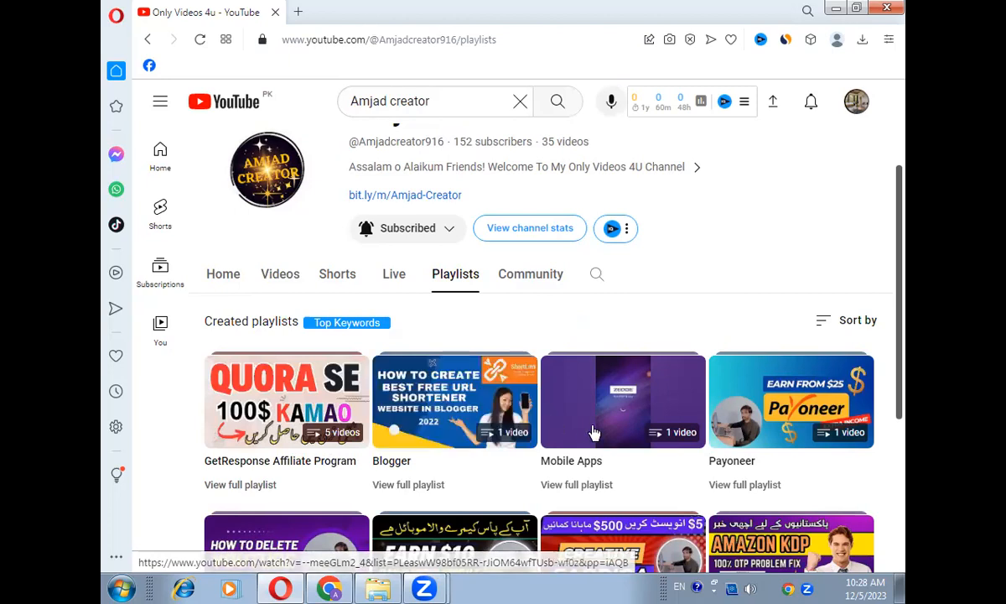
scroll(655, 409, down, 1)
scroll(707, 403, down, 1)
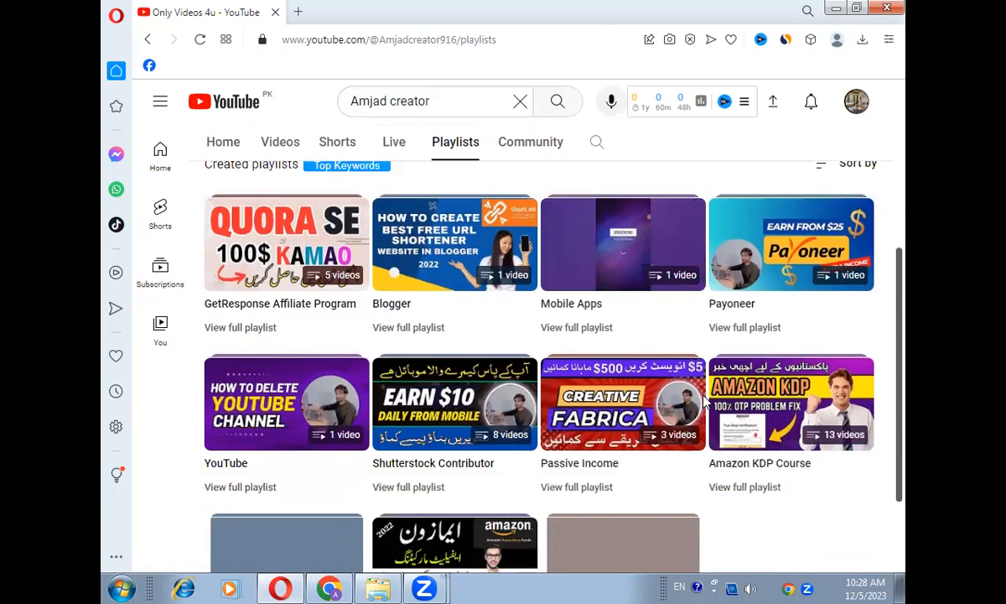
scroll(604, 395, down, 1)
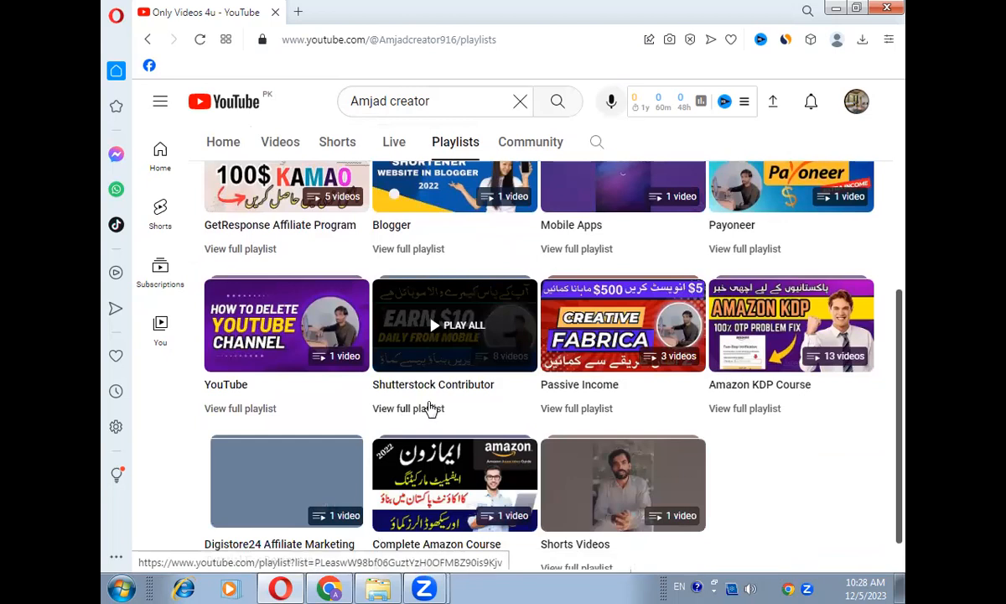
scroll(652, 379, down, 1)
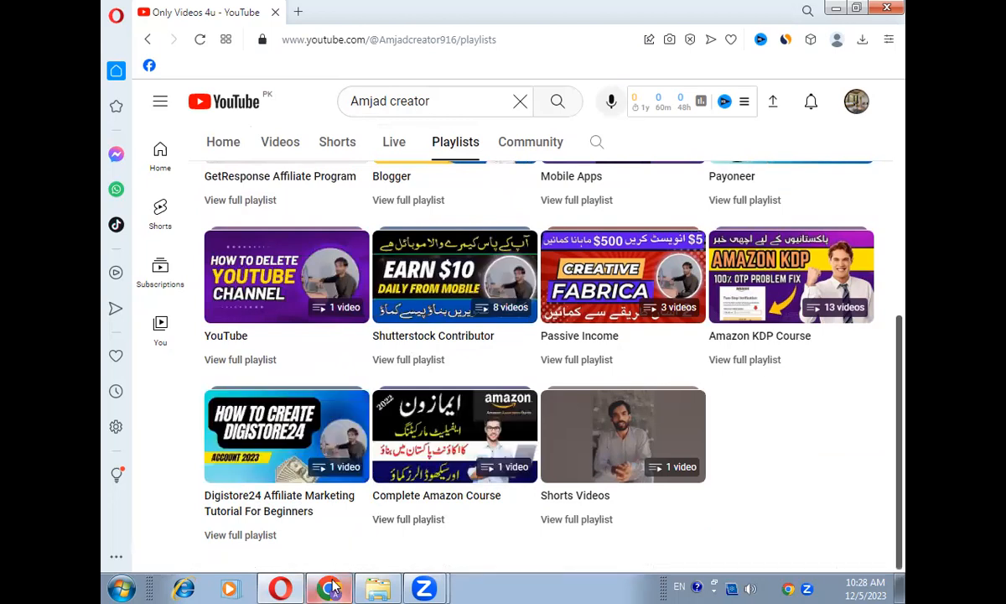
Step: Switch to the Digistore24 window in Google Chrome and open the account's payout account settings
mouse_move(333, 588)
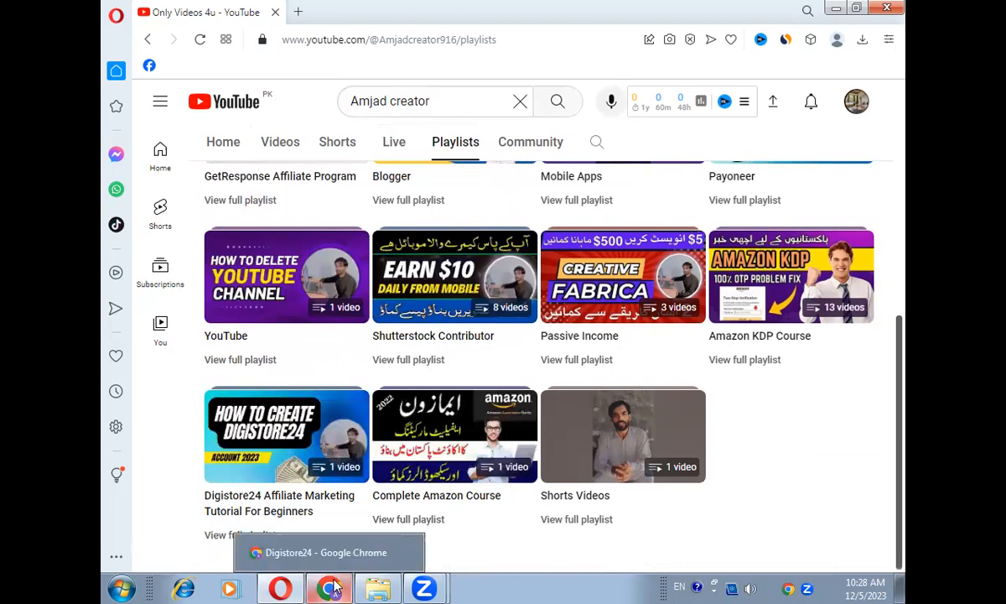
click(333, 588)
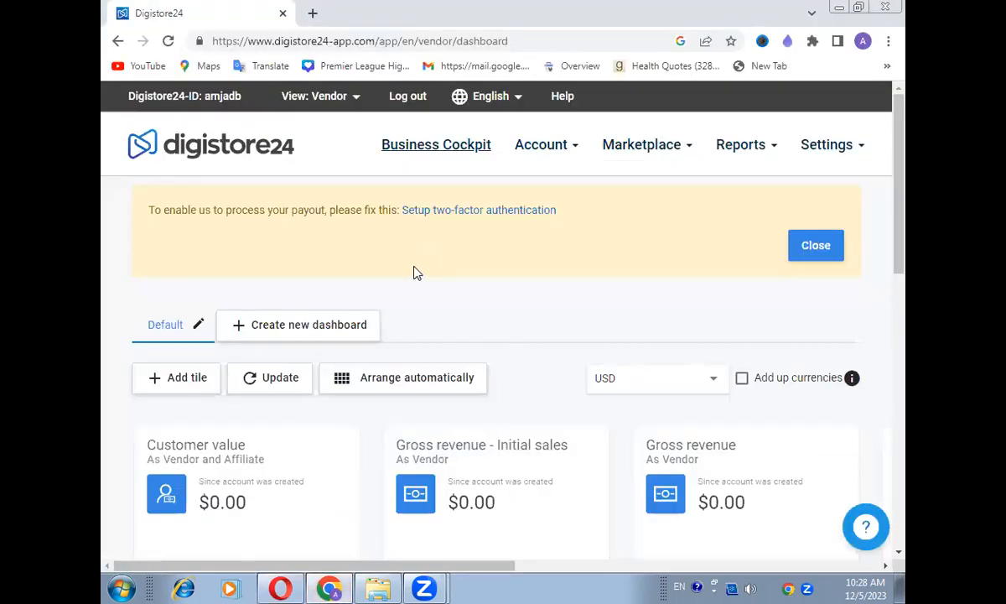
click(563, 155)
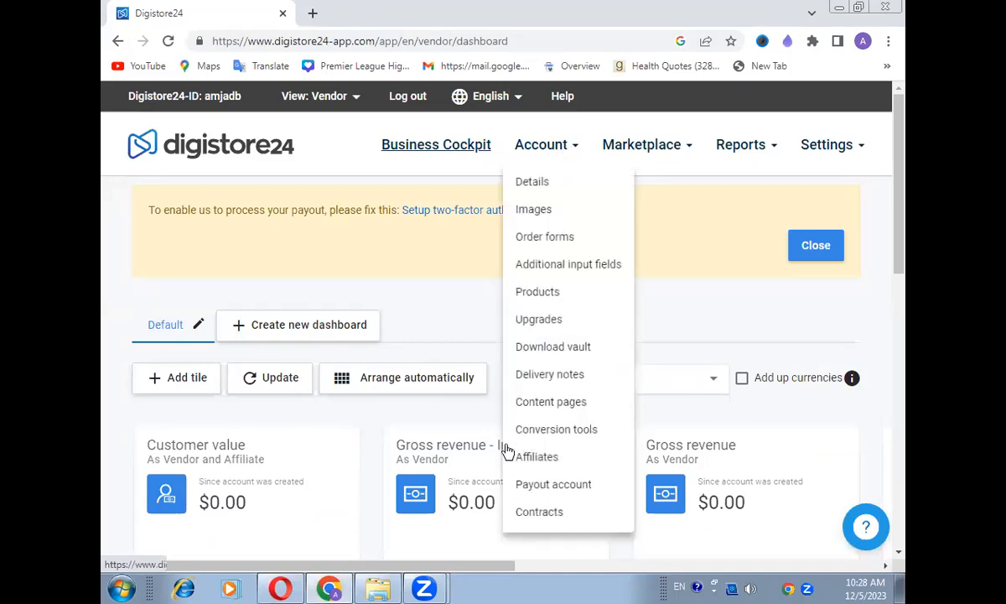
click(526, 486)
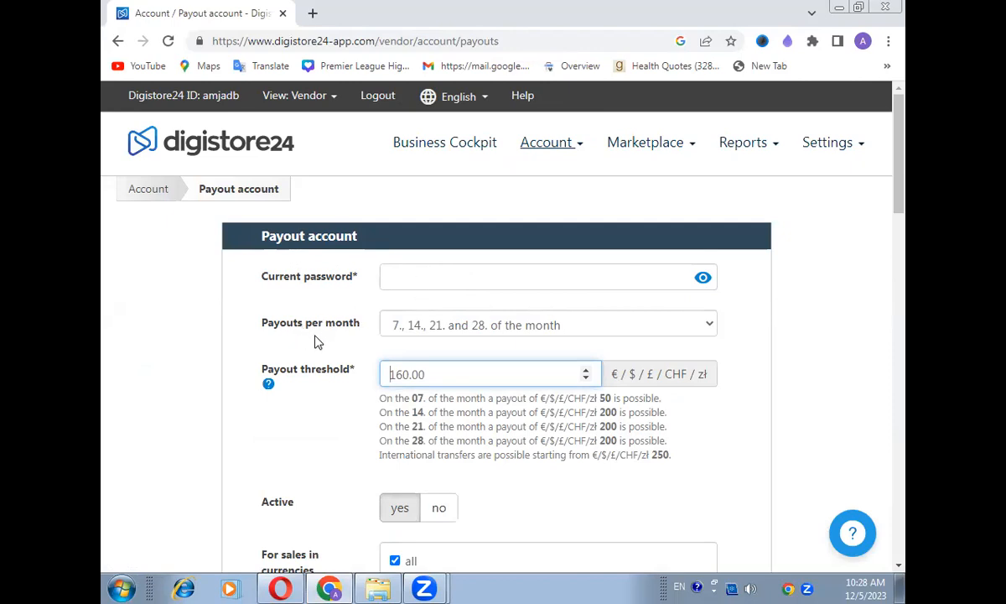
Step: Examine the payout account's payouts-per-month choices, payout threshold notes, active state, sales currencies, resellers and notification email field
click(598, 333)
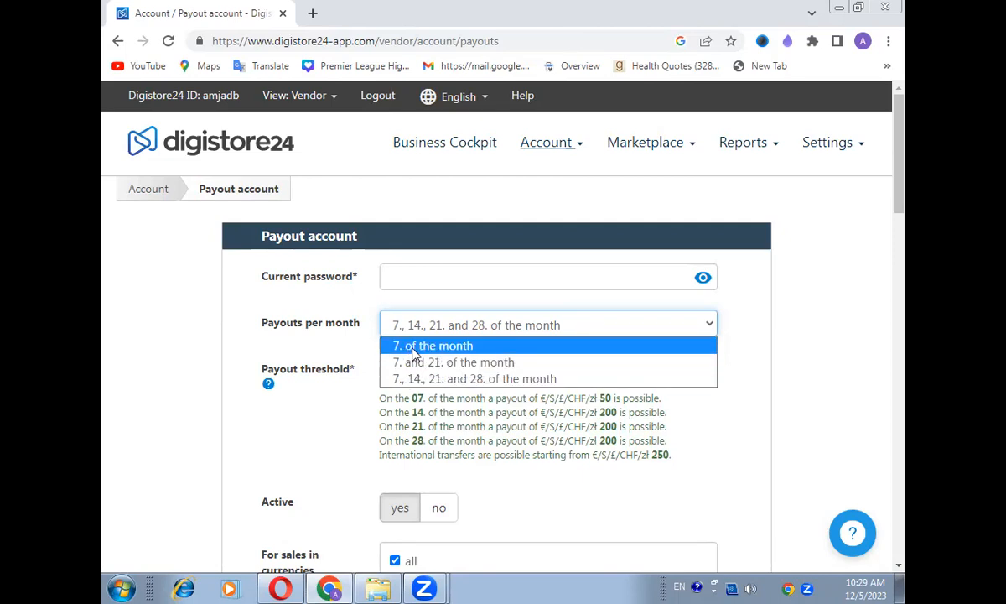
click(347, 350)
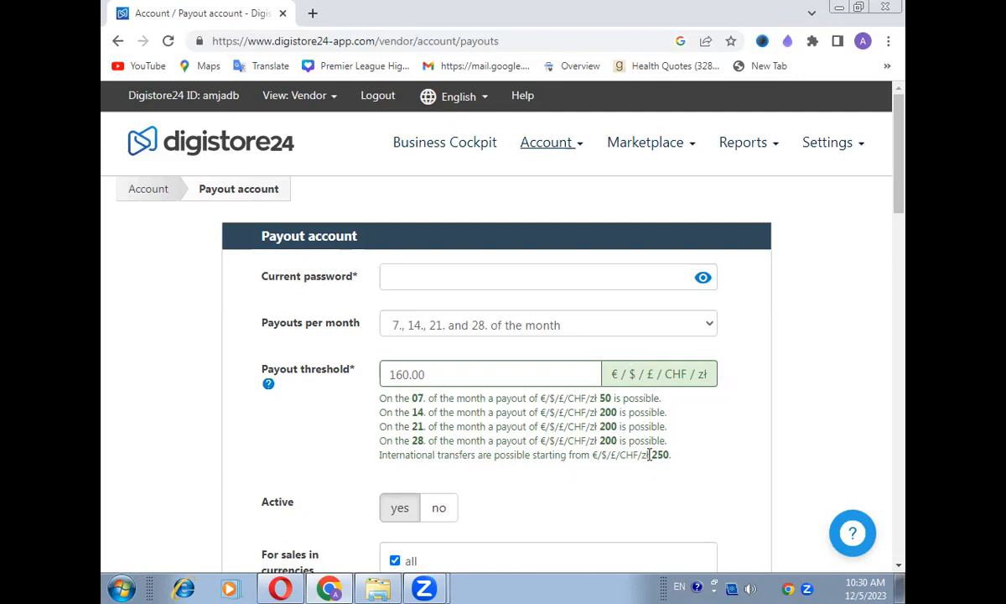
scroll(644, 440, down, 1)
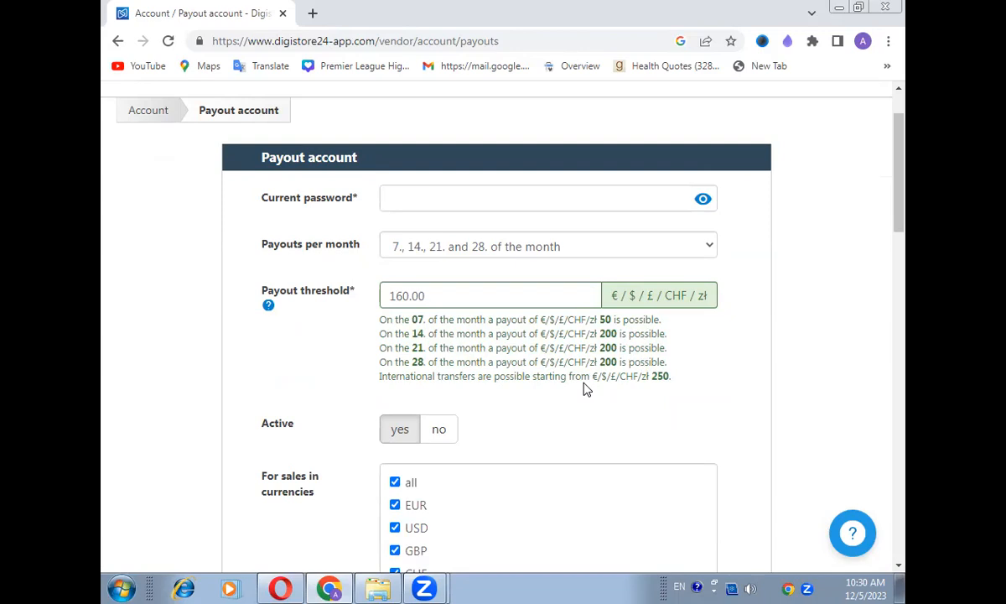
scroll(587, 389, up, 2)
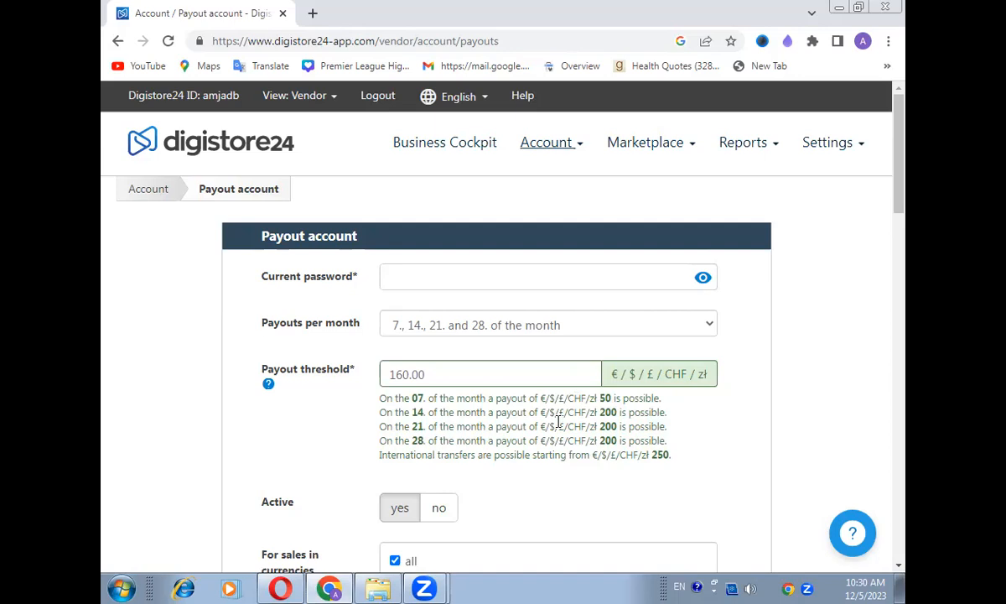
scroll(556, 416, down, 2)
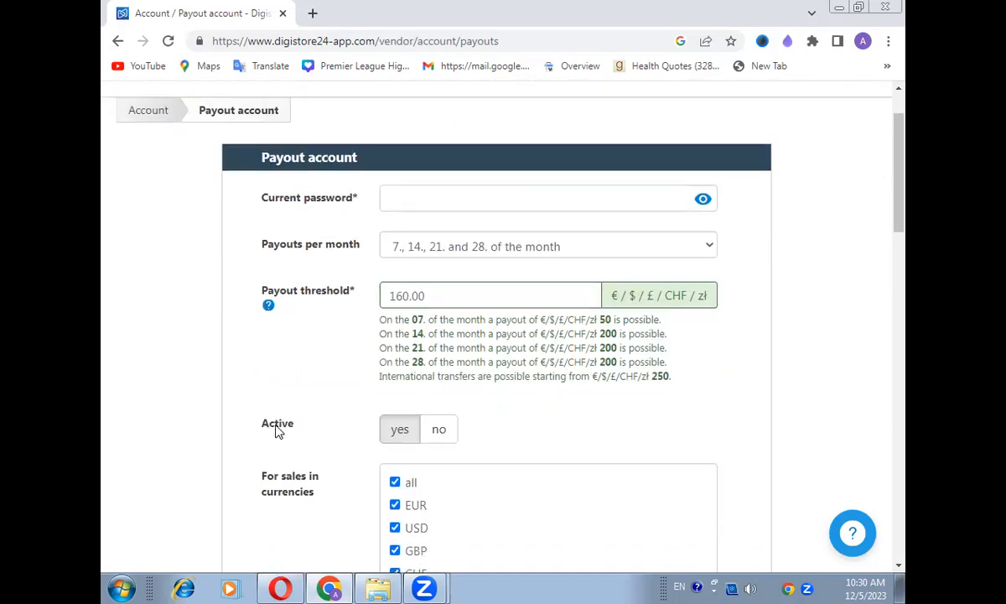
scroll(443, 428, down, 1)
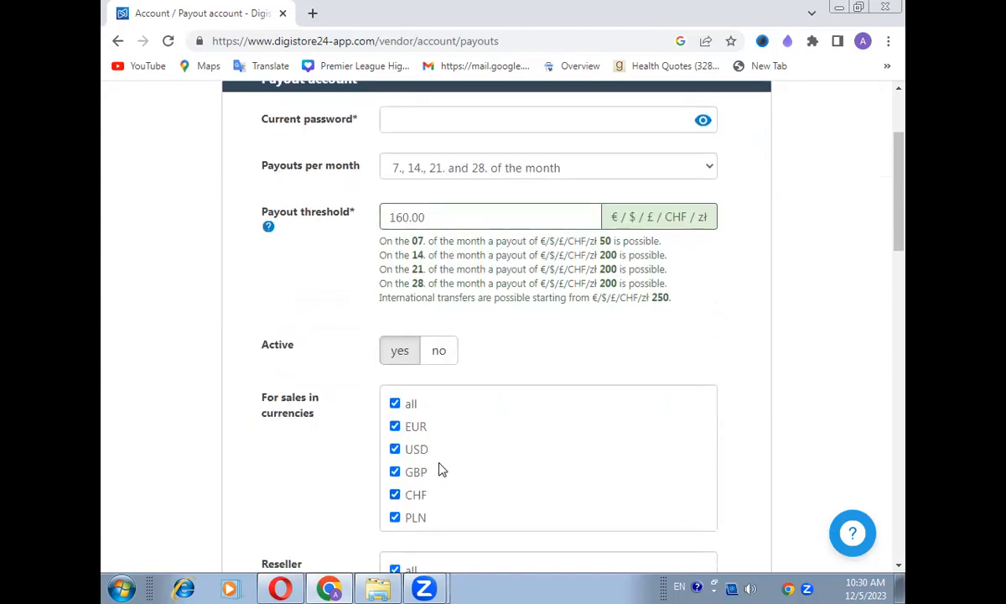
scroll(420, 444, down, 1)
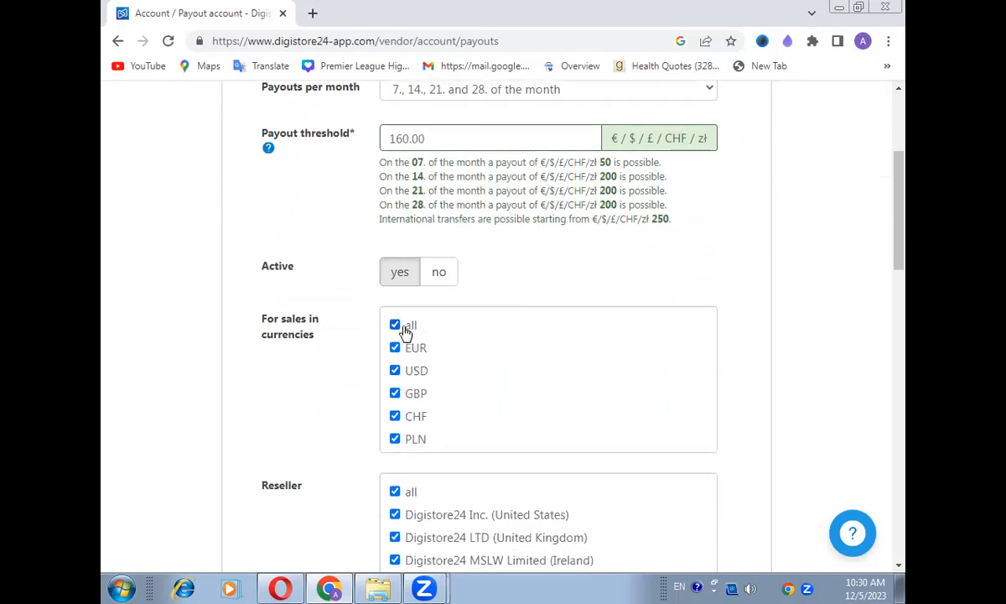
scroll(461, 361, down, 1)
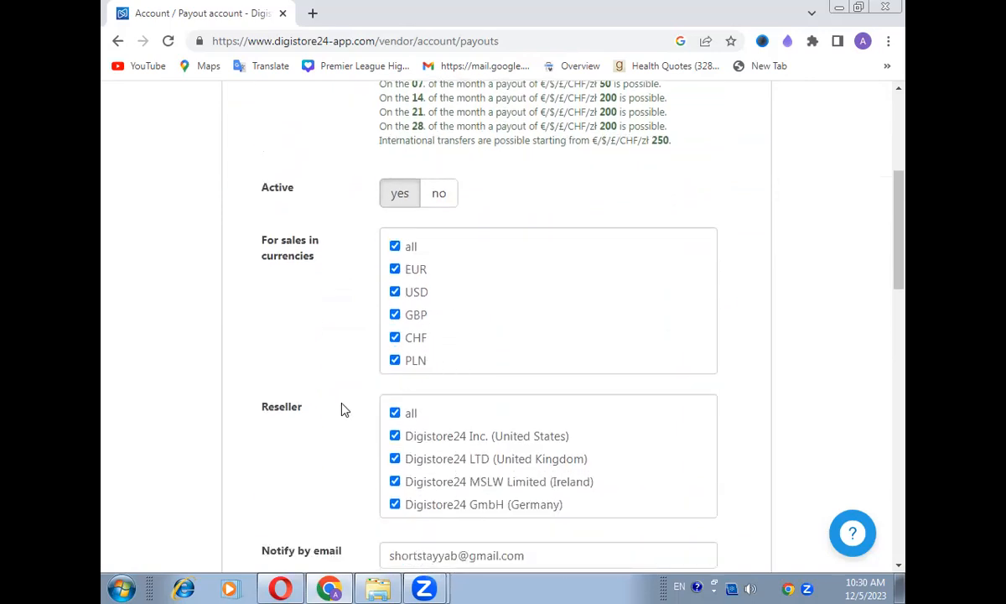
scroll(410, 411, down, 1)
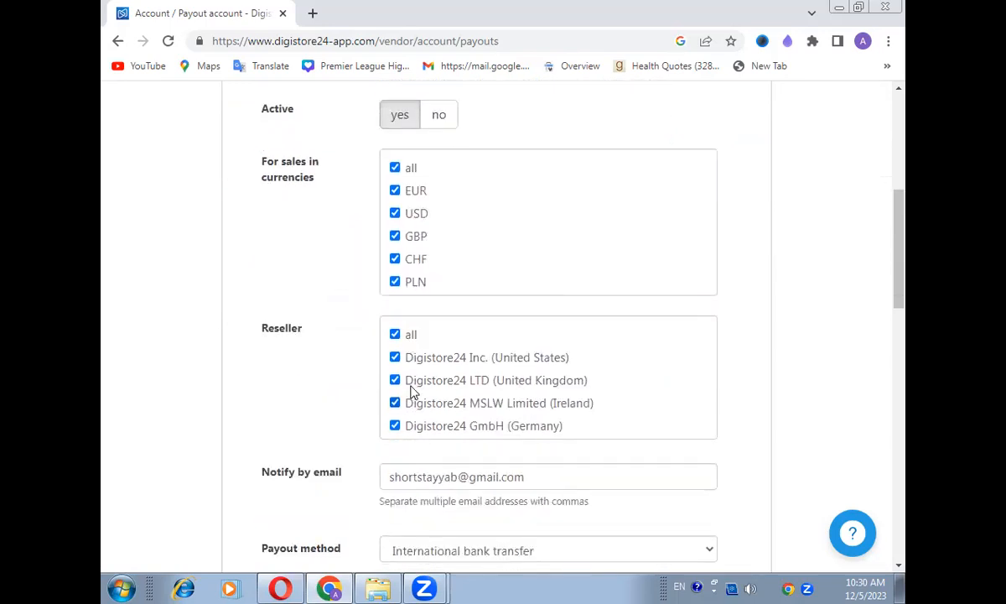
scroll(412, 380, down, 1)
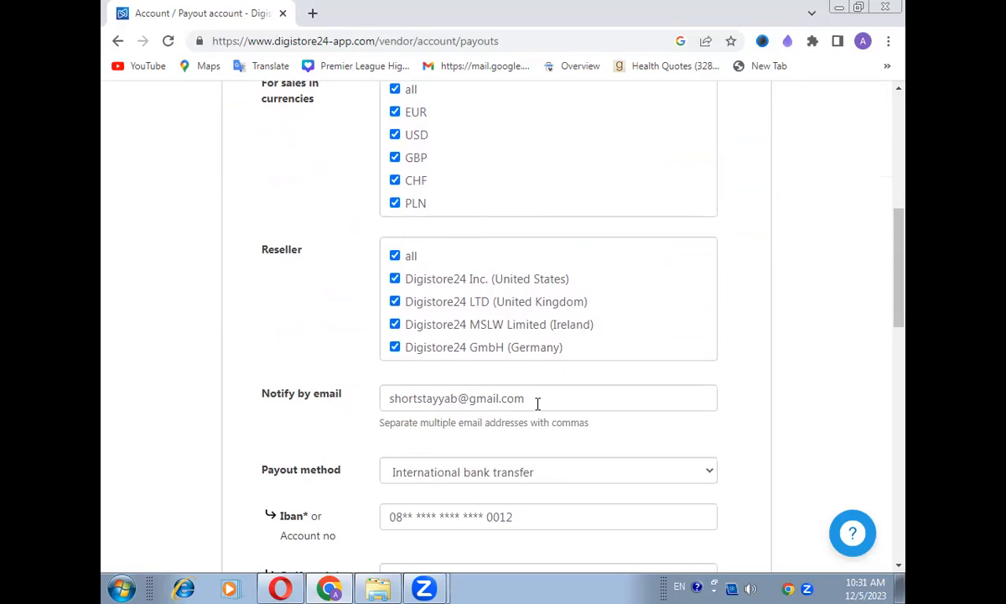
Step: Choose International bank transfer as the payout method
scroll(355, 408, down, 1)
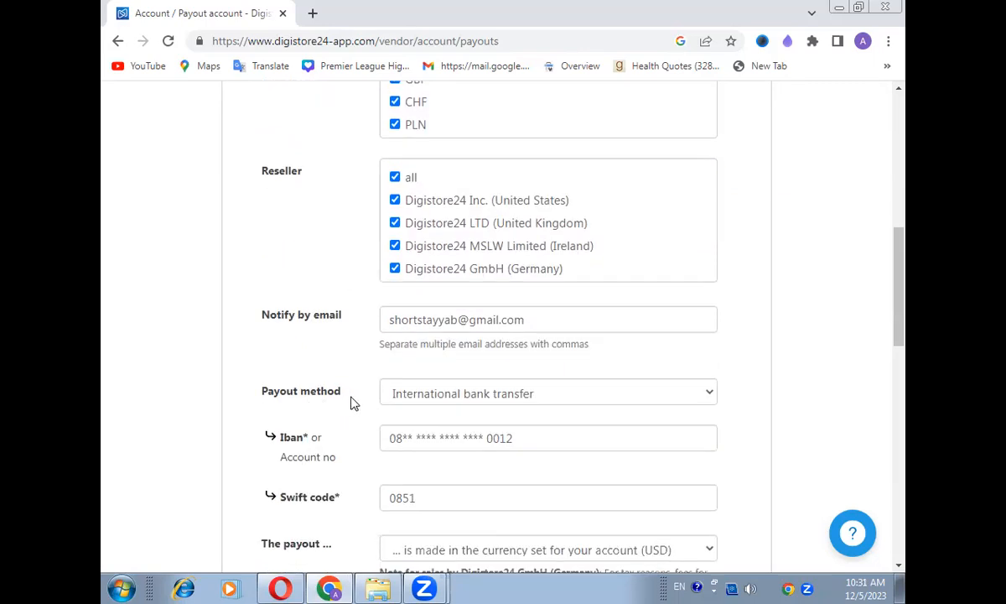
click(598, 398)
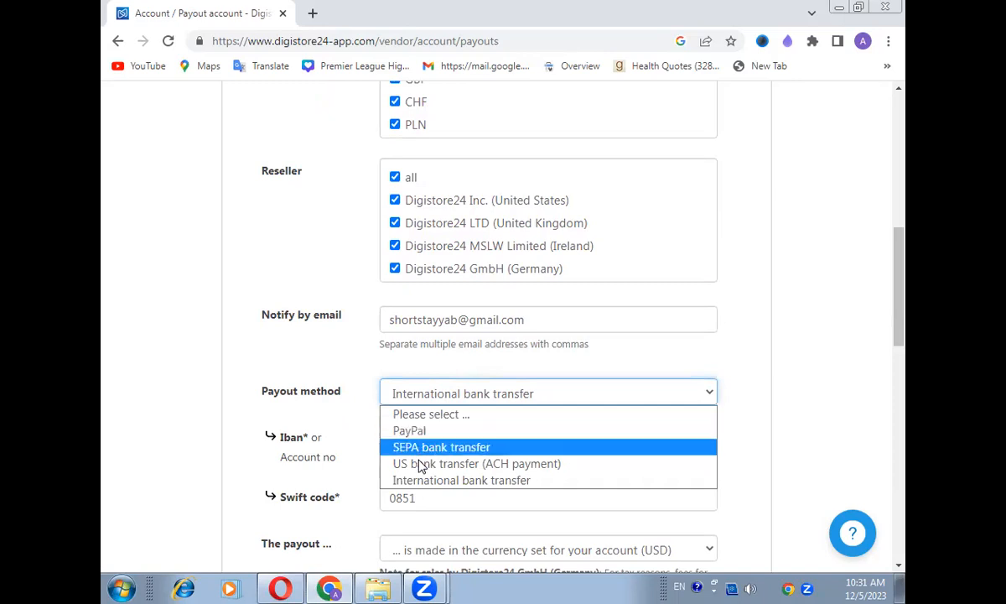
click(508, 483)
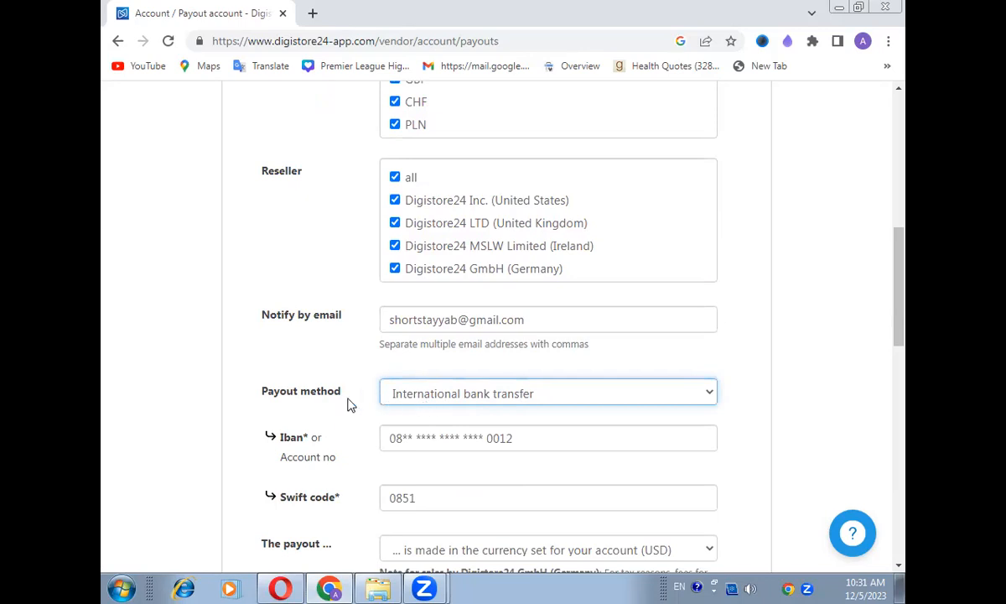
Step: Review the IBAN, Swift code, payout currency and account holder fields down to the start of the Bank section
scroll(340, 391, down, 1)
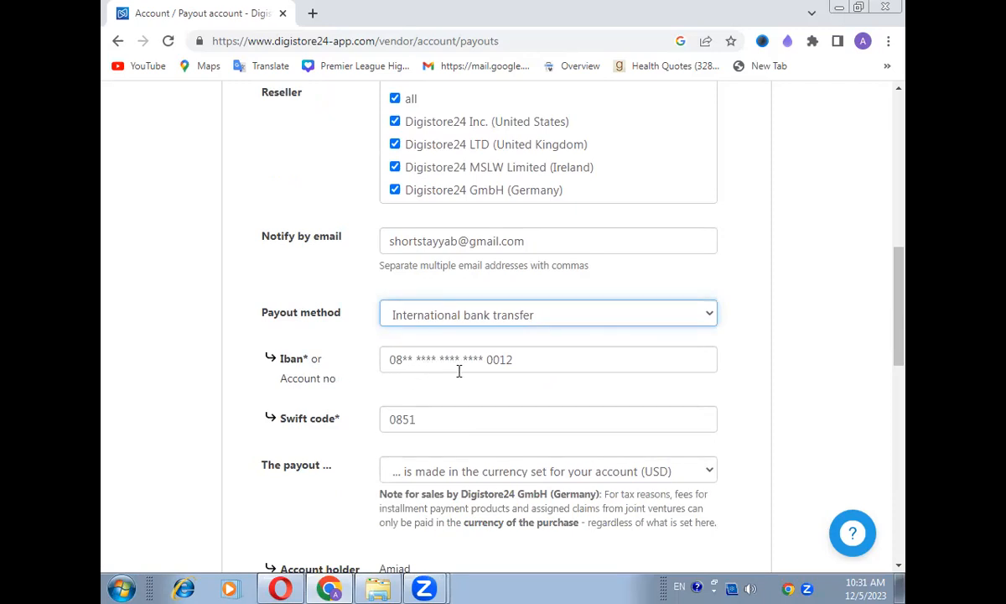
scroll(430, 366, down, 1)
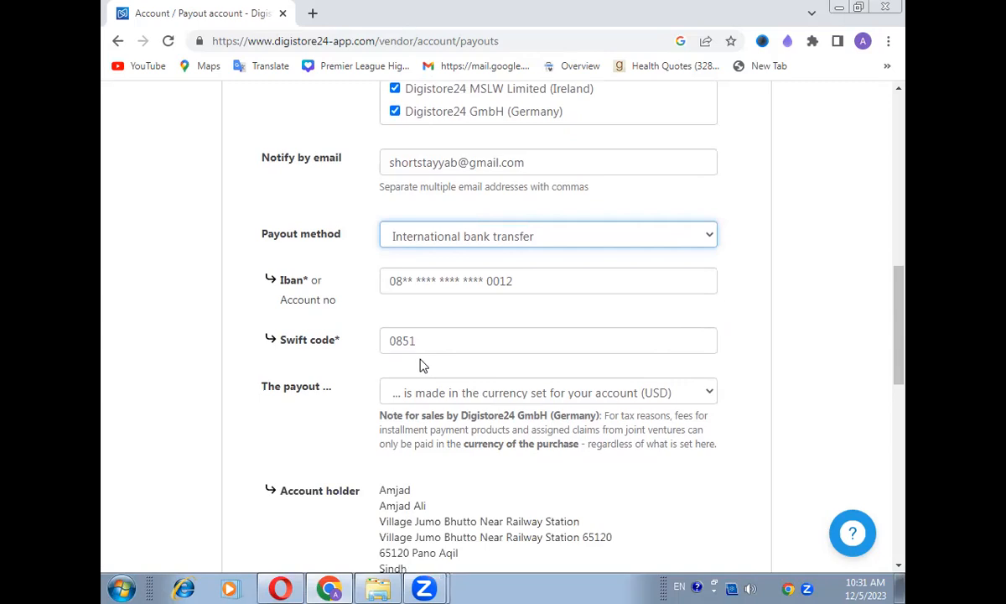
scroll(408, 348, down, 1)
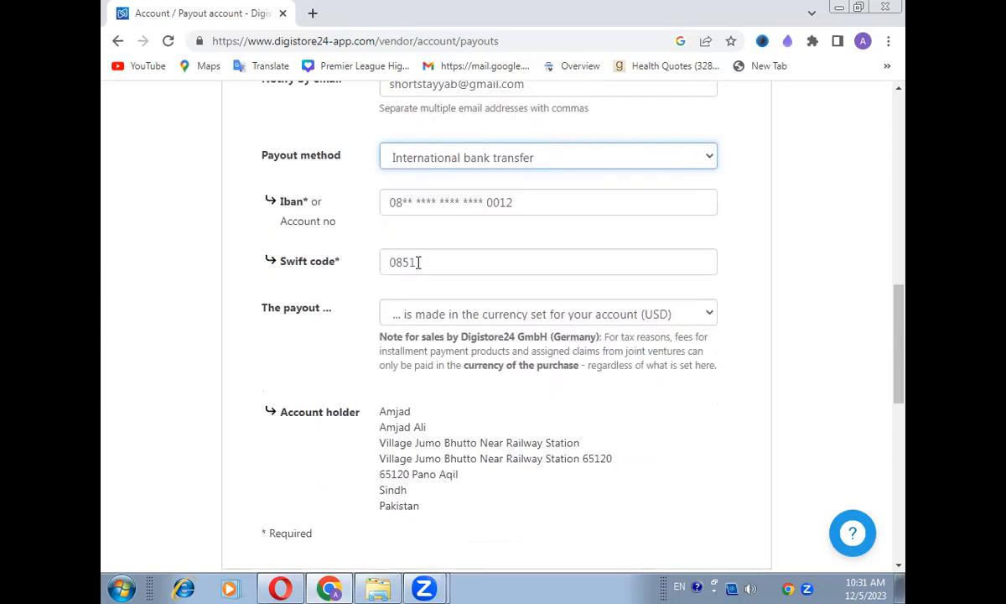
scroll(418, 265, down, 1)
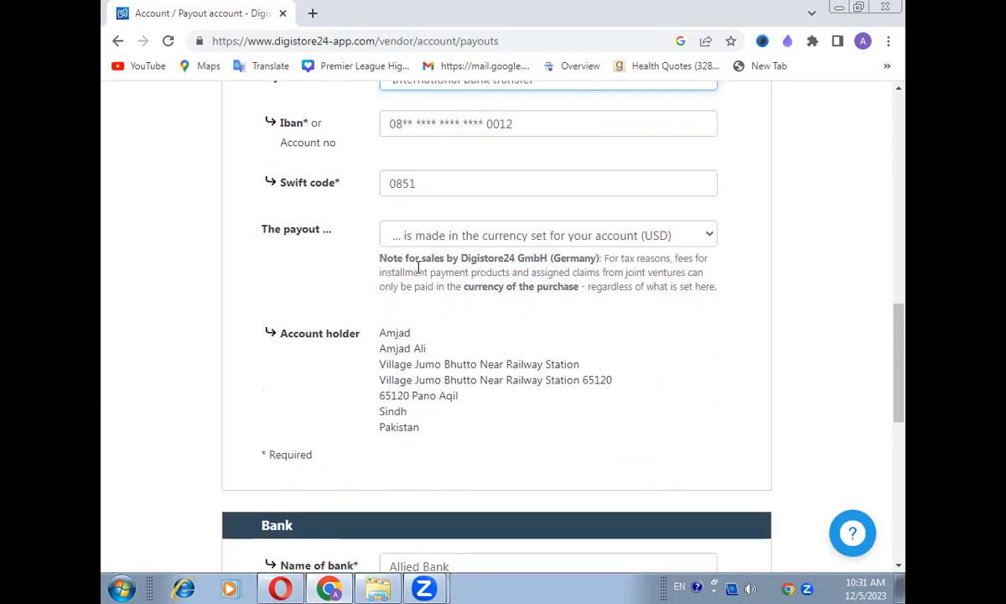
scroll(419, 264, down, 1)
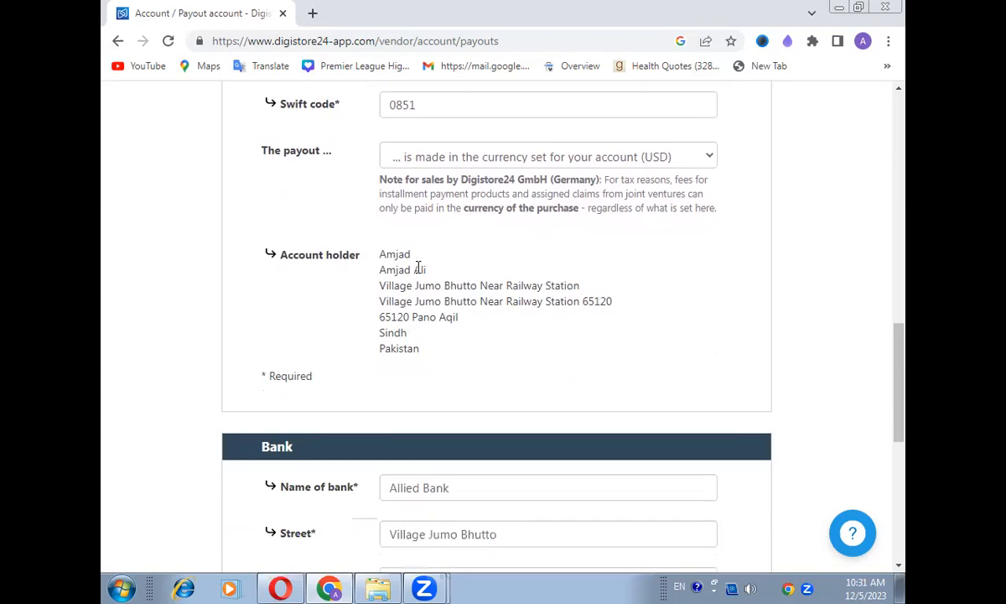
Step: Open a new browser tab and enter "swift code" as the search query
click(313, 15)
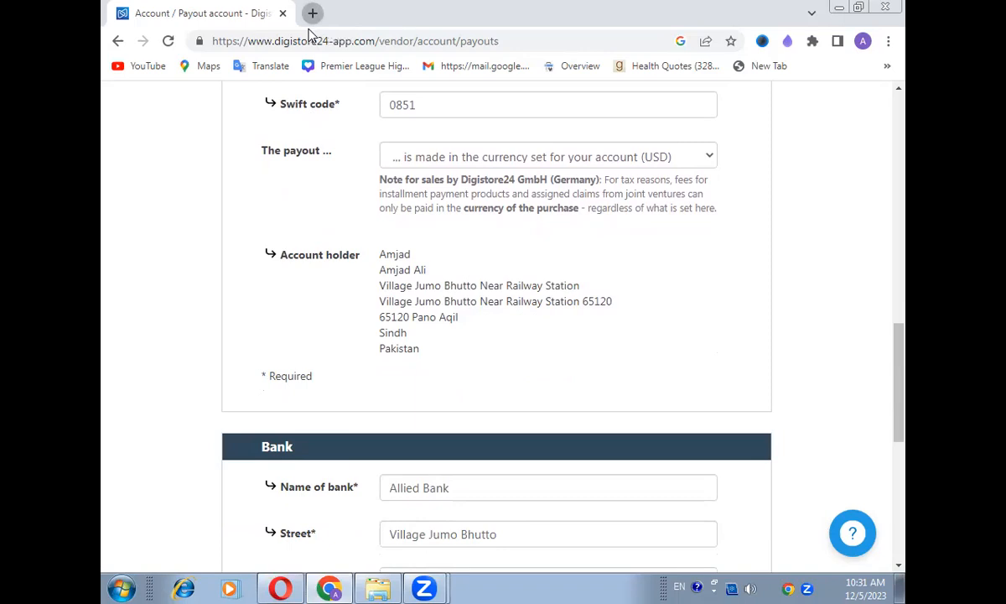
click(222, 10)
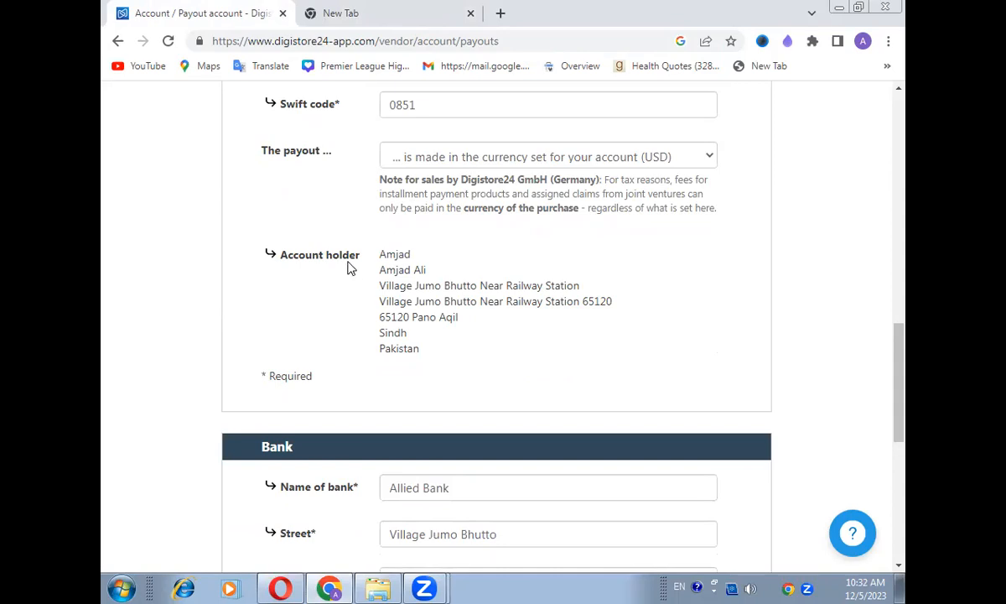
click(377, 15)
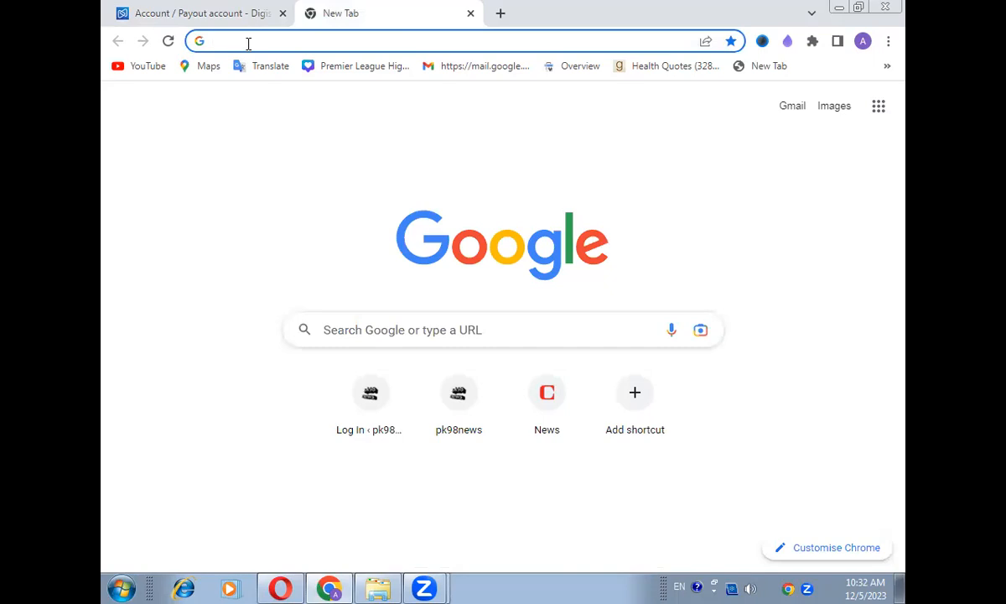
text(swe)
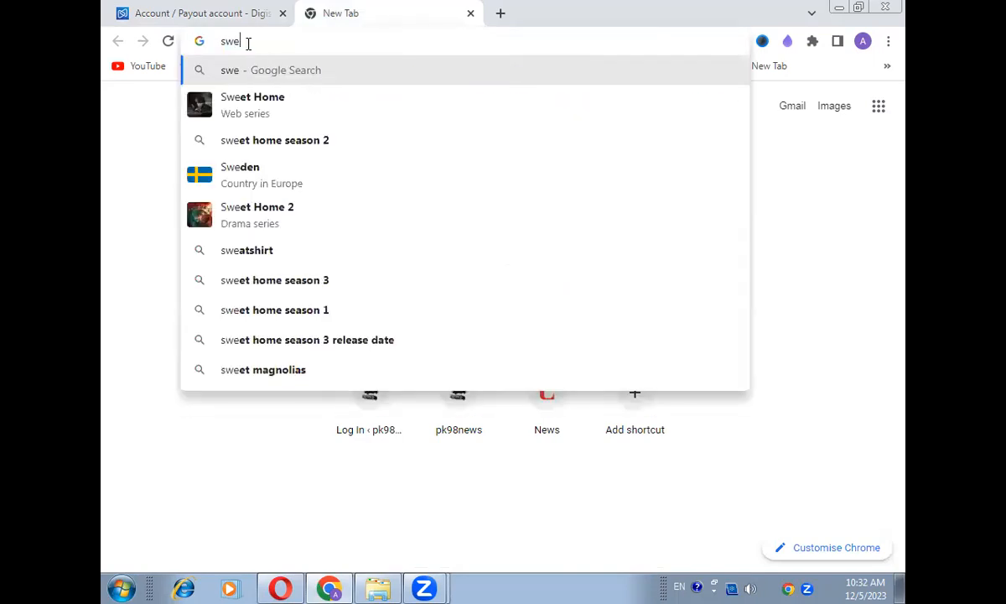
key(BackSpace)
text(ift)
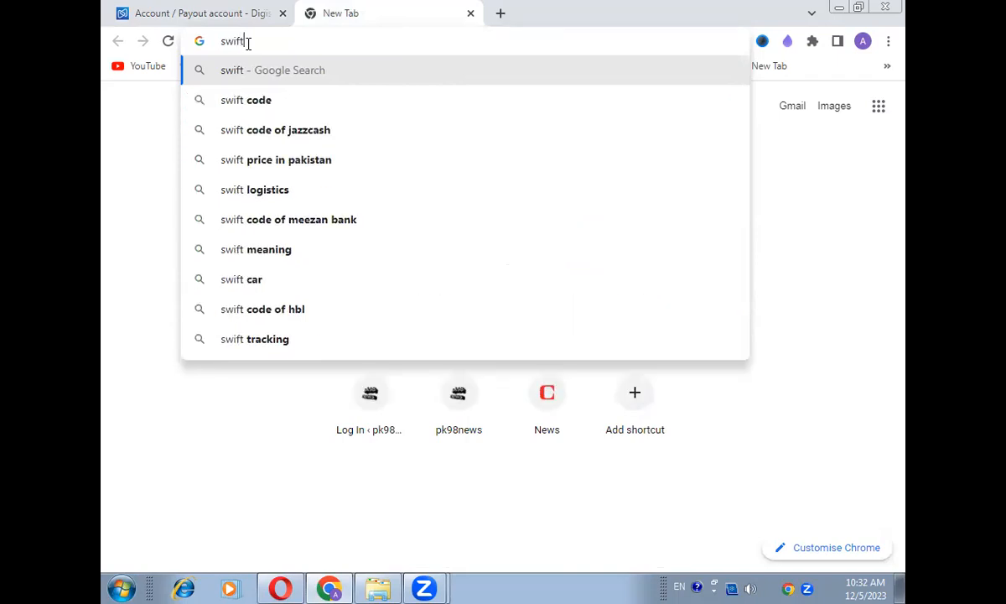
key(Down)
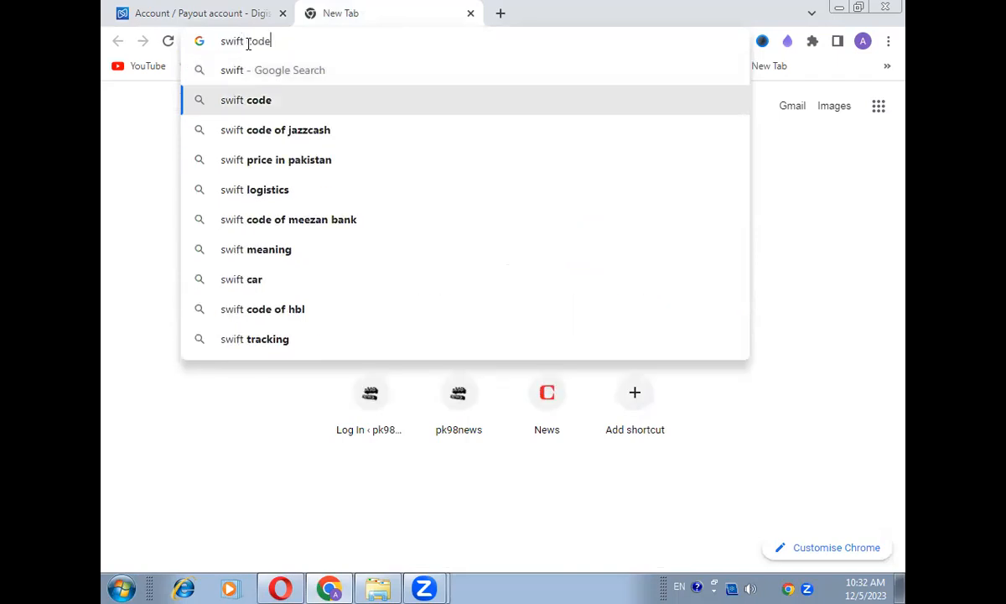
click(248, 43)
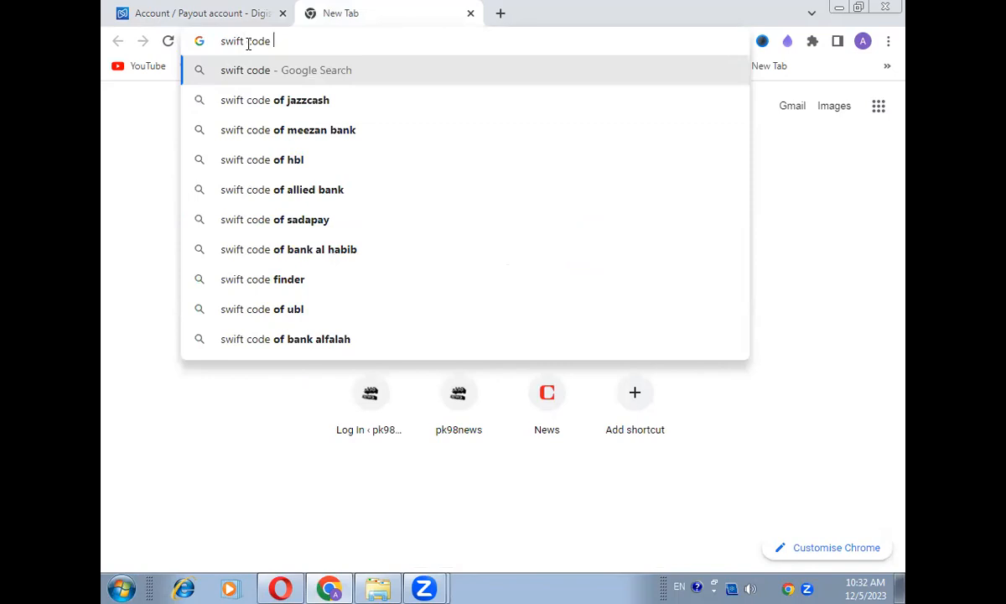
Step: Extend the search query to "swift code of allied bank" from the suggestions
key(Down)
key(Down)
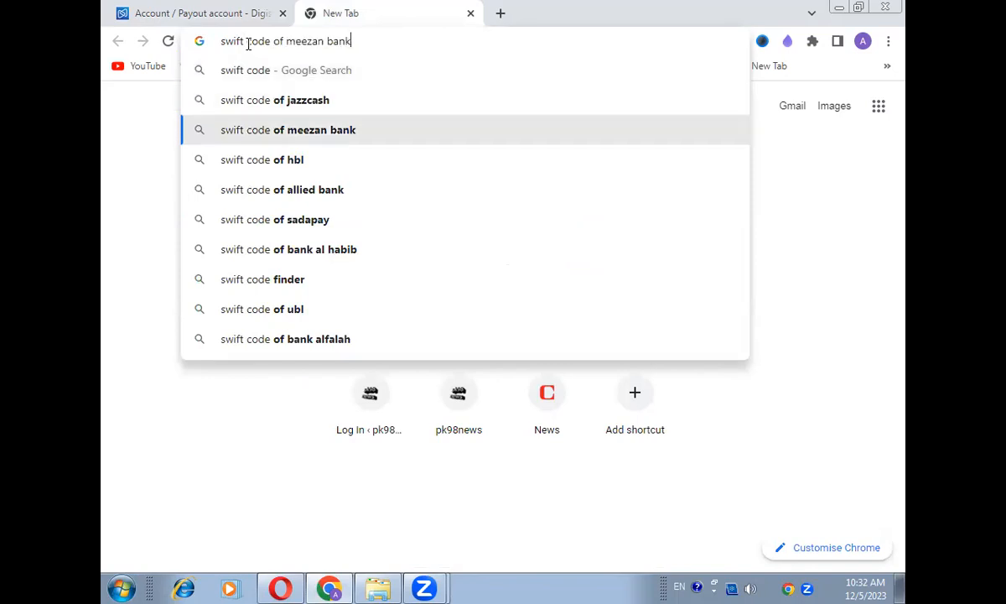
key(Up)
key(Down)
key(Down)
key(Down)
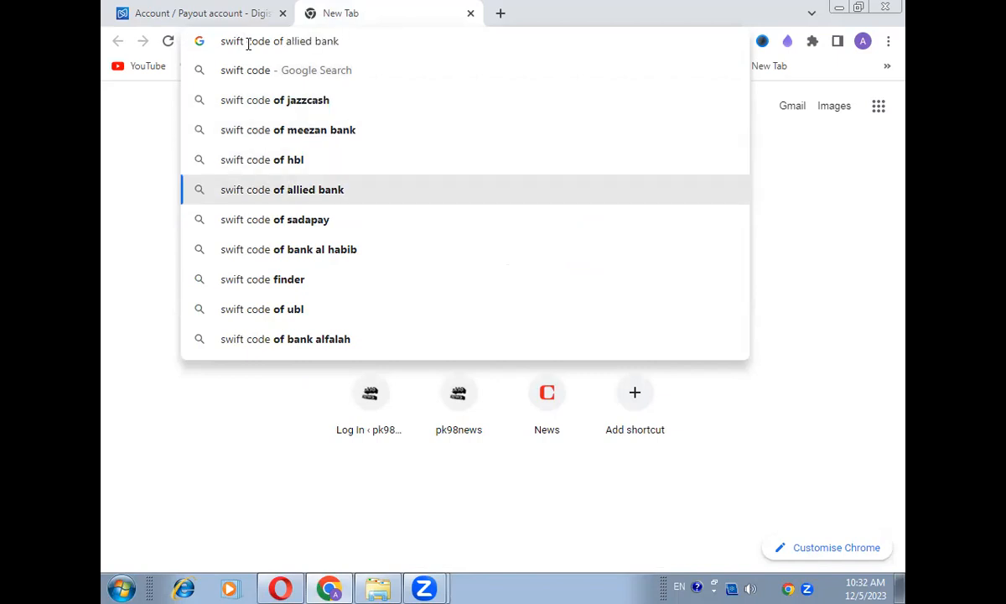
key(Down)
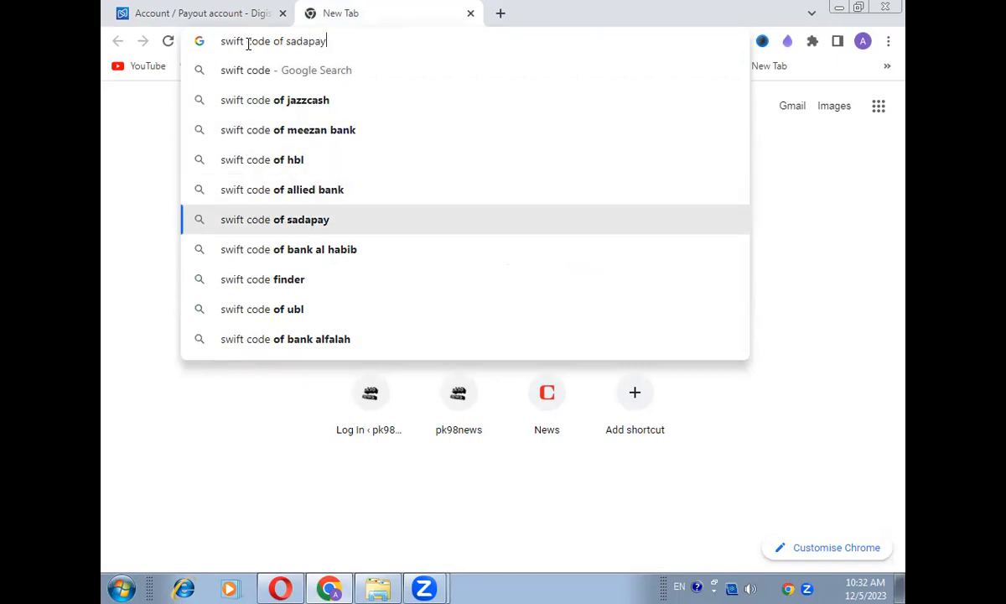
key(Up)
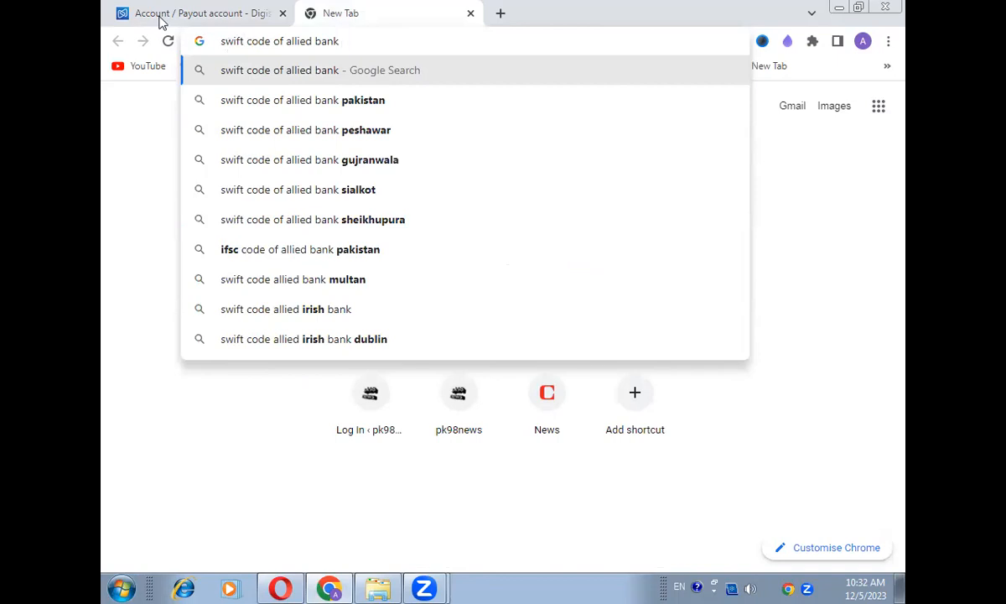
Step: Return to the payout account form and set the payout to be made in the currency set for the account (USD)
click(189, 16)
scroll(445, 299, up, 1)
scroll(445, 301, down, 1)
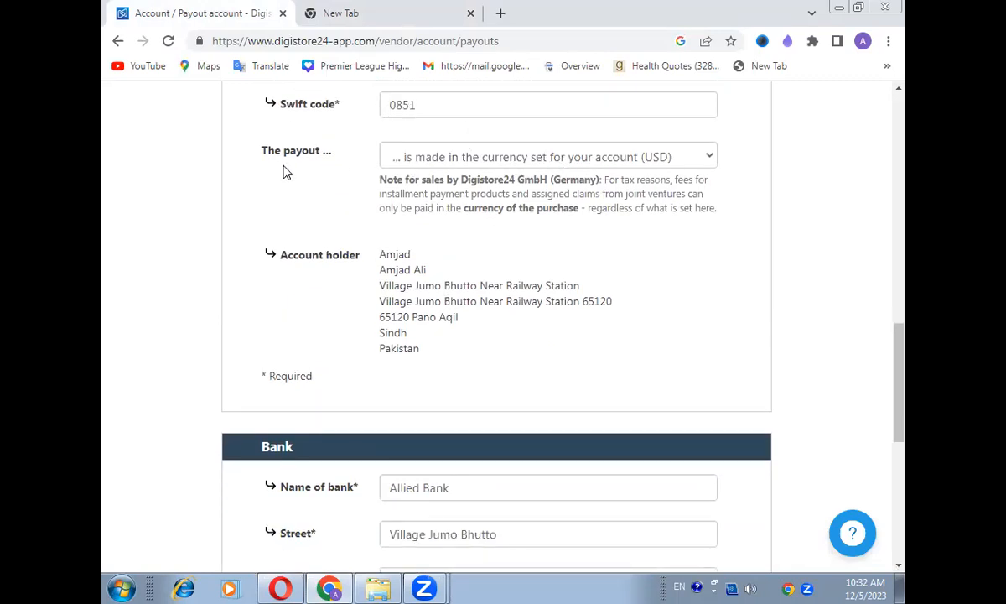
click(631, 154)
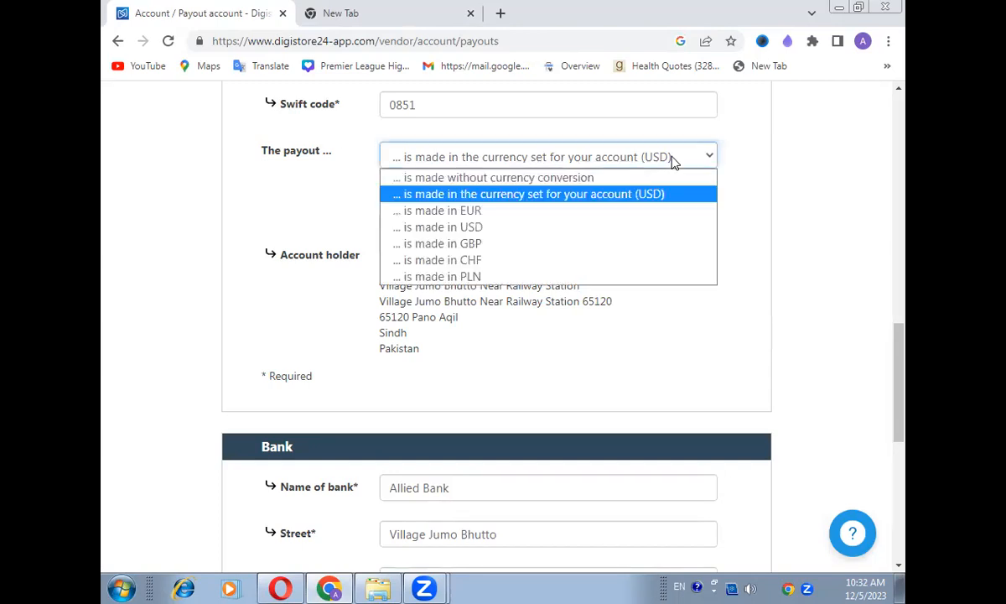
click(564, 197)
Step: Review the account holder details and the Bank section's name, street, city, zipcode, state and country fields
scroll(419, 209, down, 1)
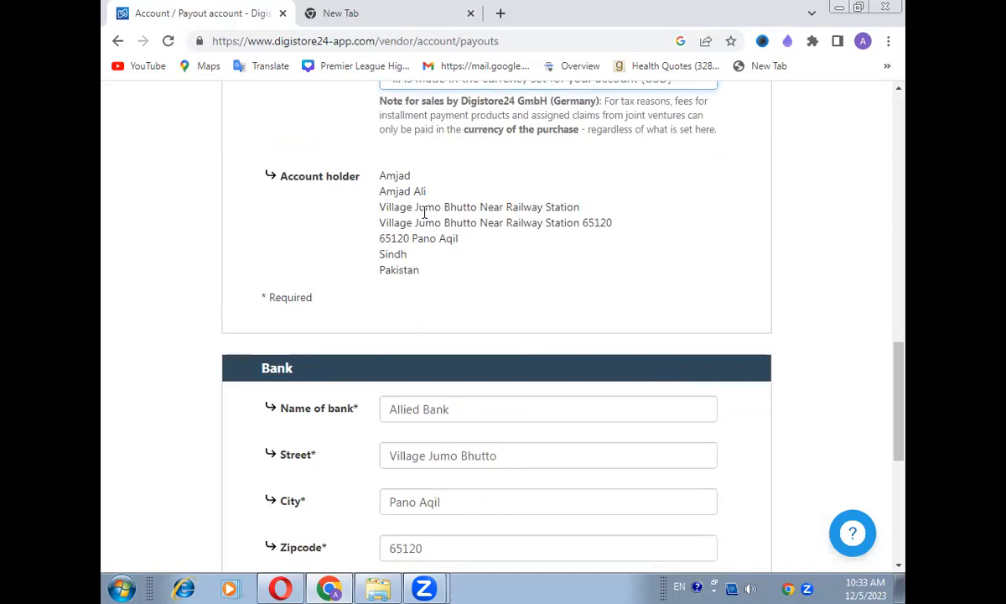
scroll(425, 214, down, 1)
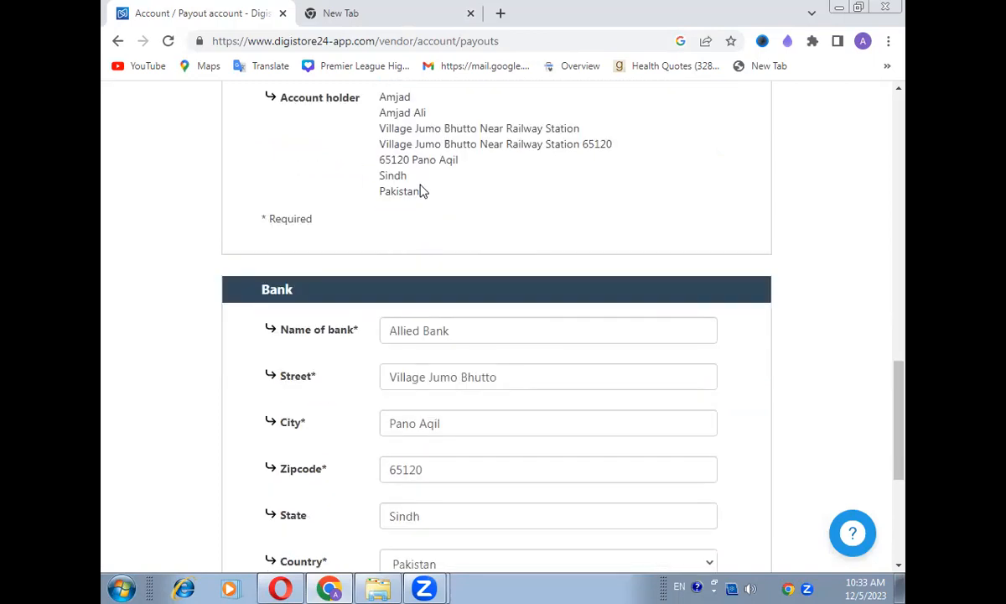
scroll(421, 188, down, 1)
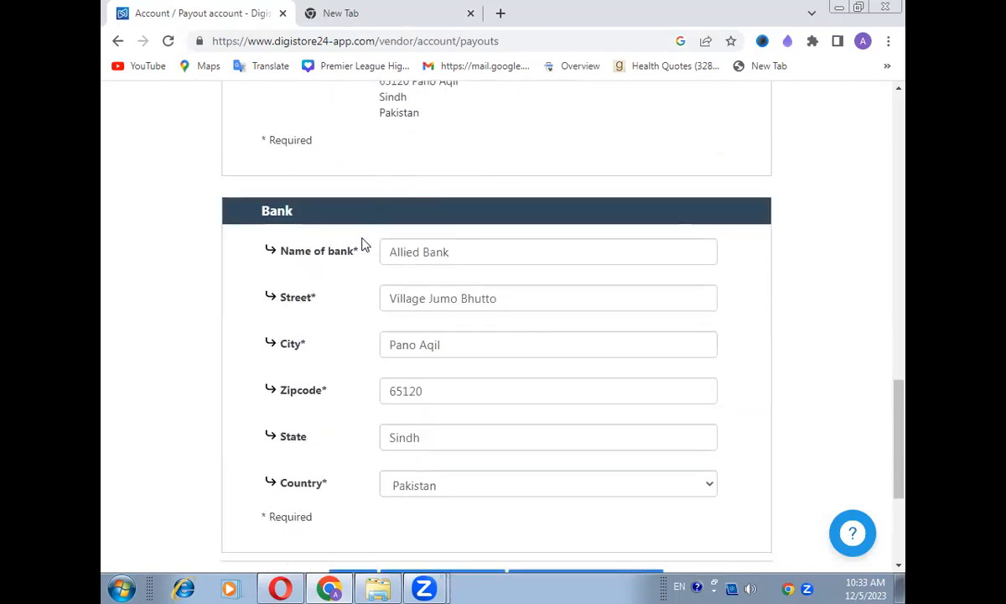
scroll(352, 222, down, 1)
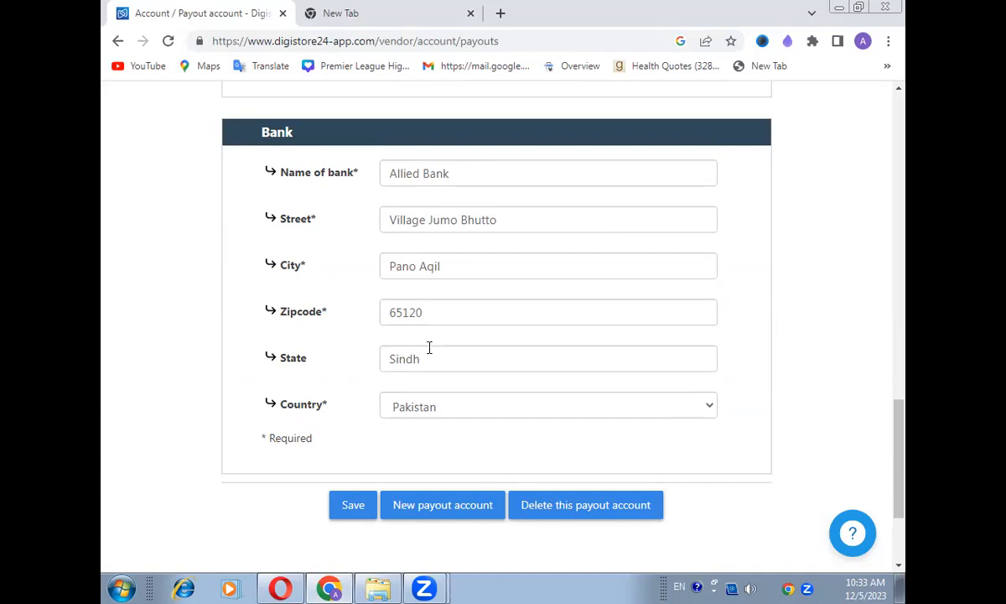
scroll(418, 340, down, 1)
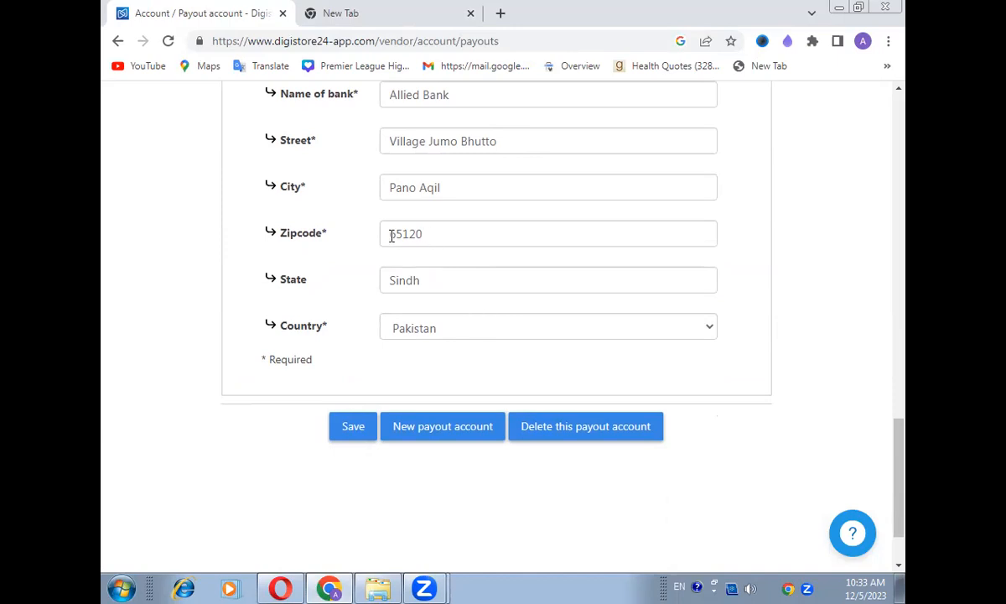
Step: Replace the query in the blank browser tab with "zipcode"
click(363, 13)
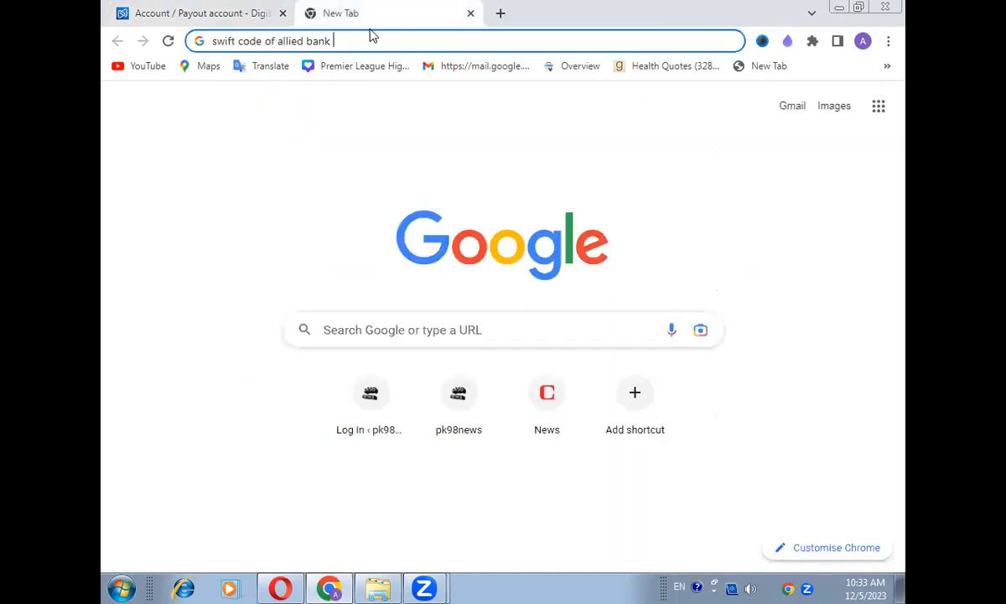
click(343, 42)
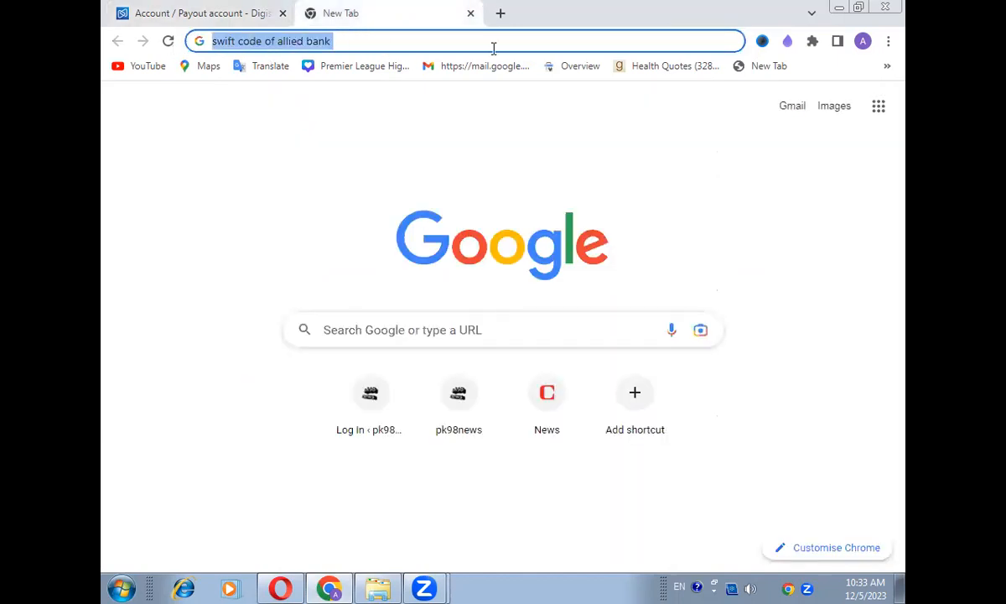
text(zipcode)
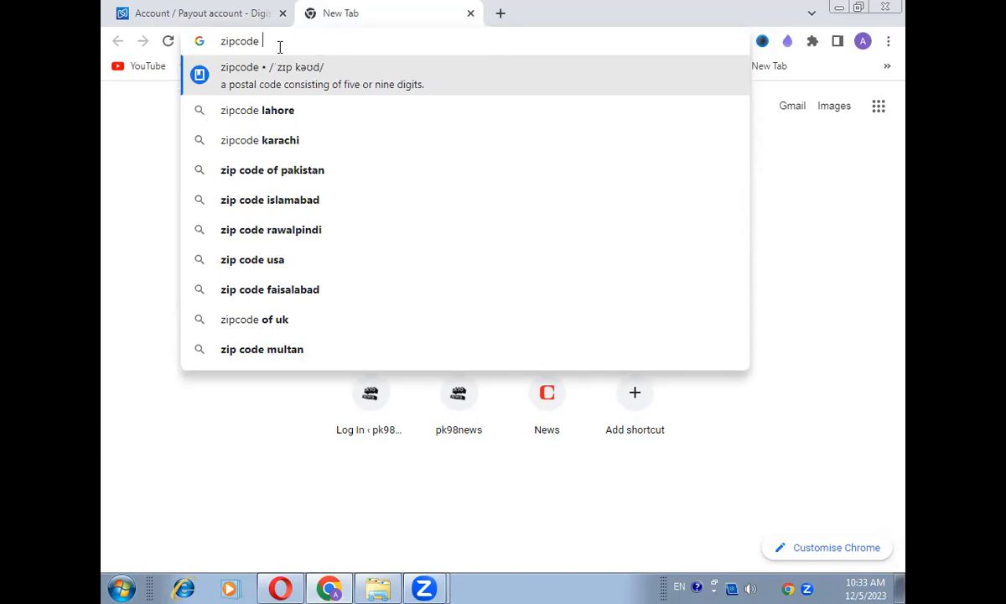
Step: Return to the payout account form and check its save option and the current password field
click(220, 15)
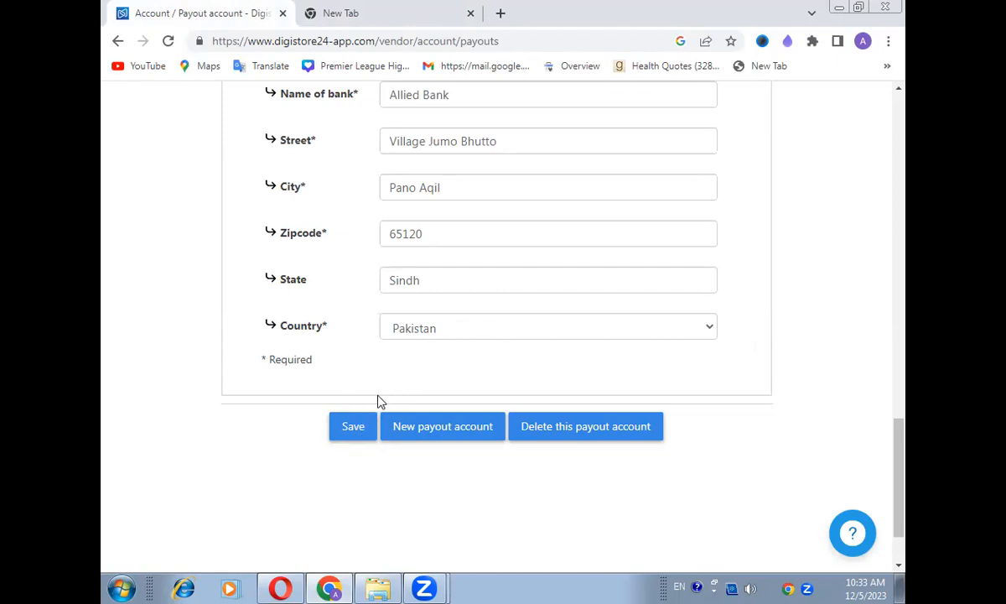
scroll(393, 358, up, 5)
scroll(393, 359, up, 8)
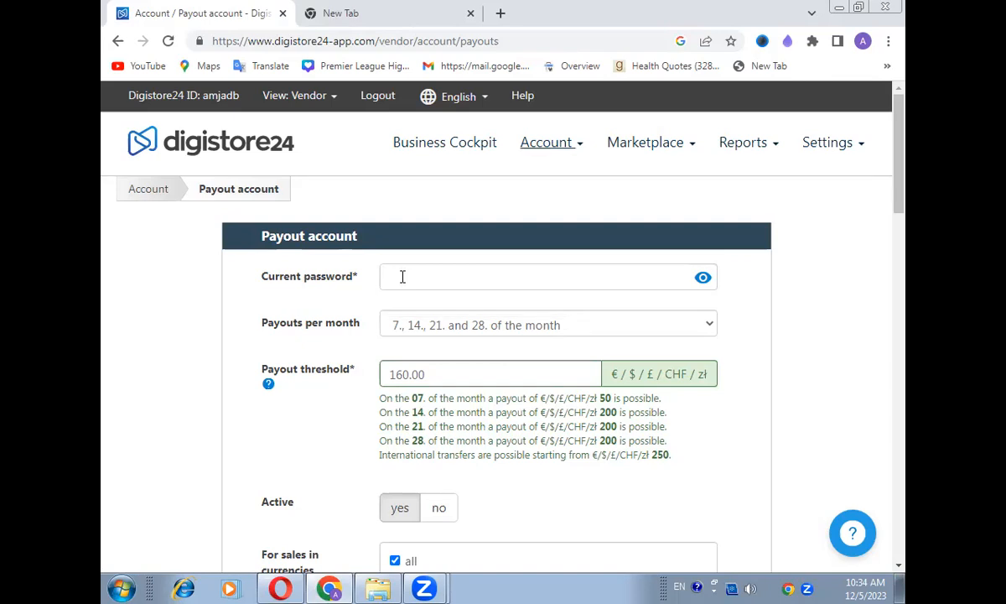
Step: Open the Digistore24 vendor dashboard and close the spare search tab
click(218, 147)
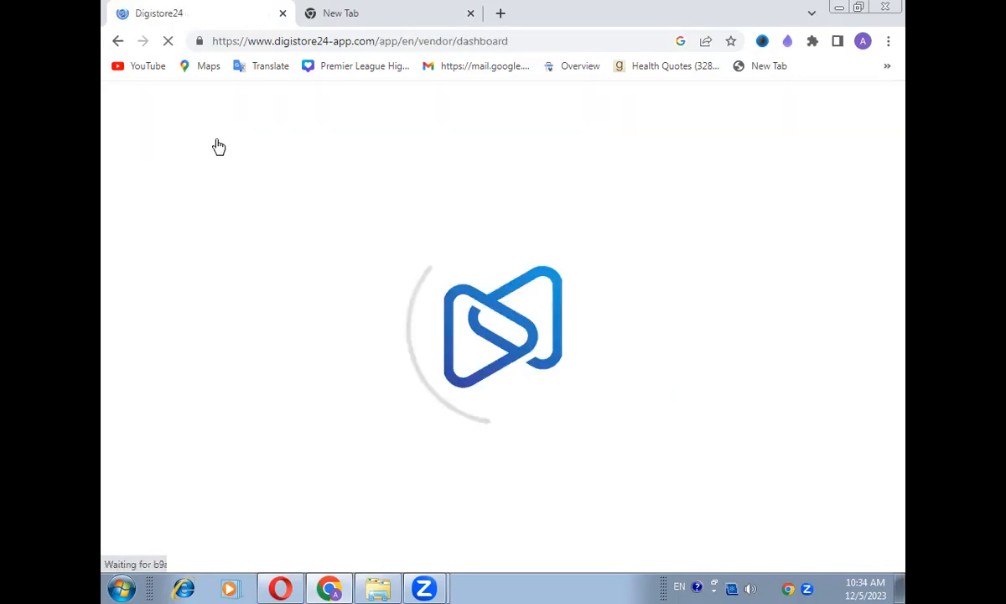
click(389, 16)
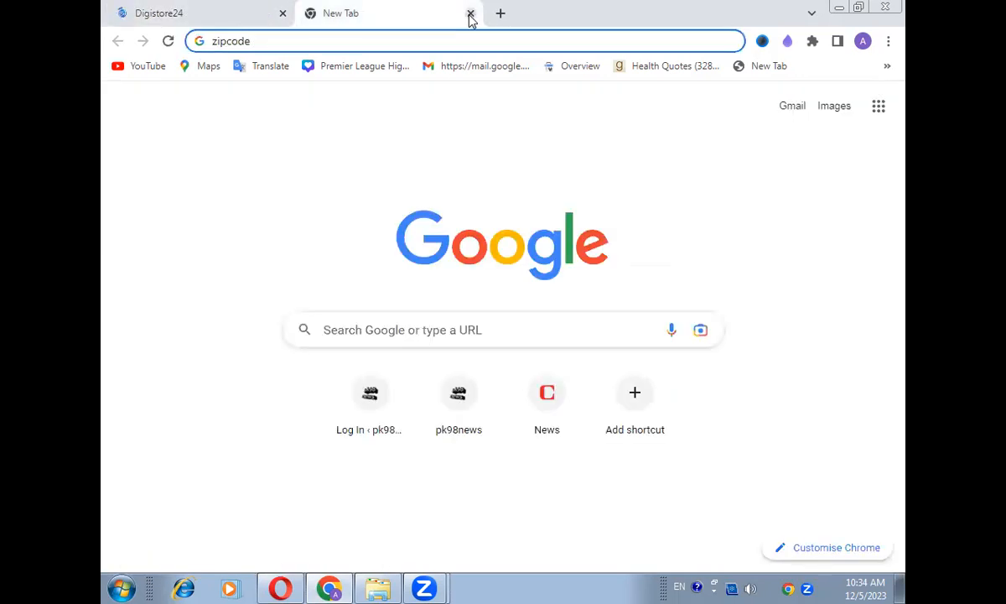
click(471, 14)
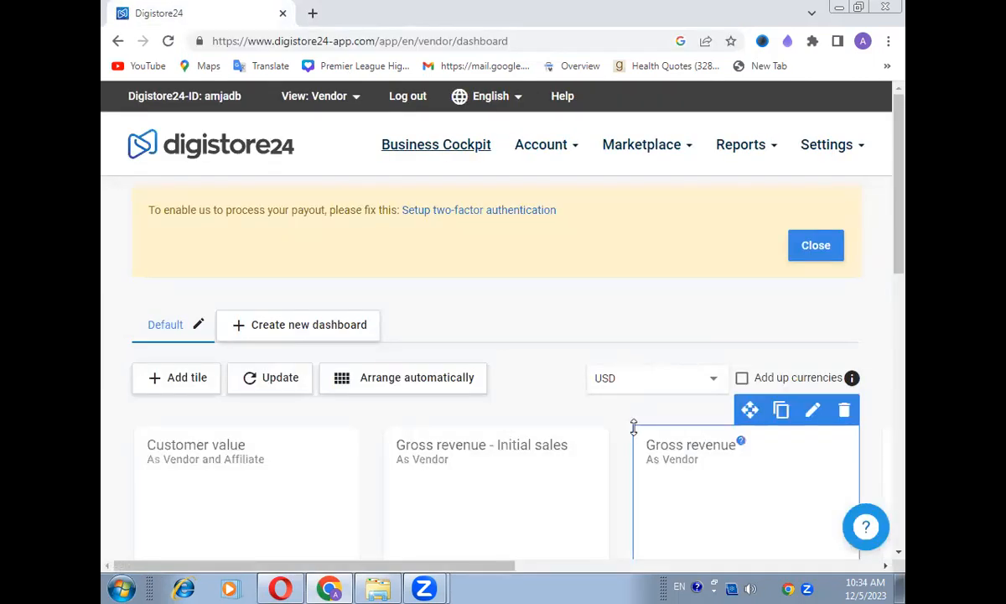
Step: Look through the dashboard's revenue, promoclick, refund and earnings tiles to find the Payouts tile
scroll(549, 404, down, 1)
scroll(545, 396, down, 2)
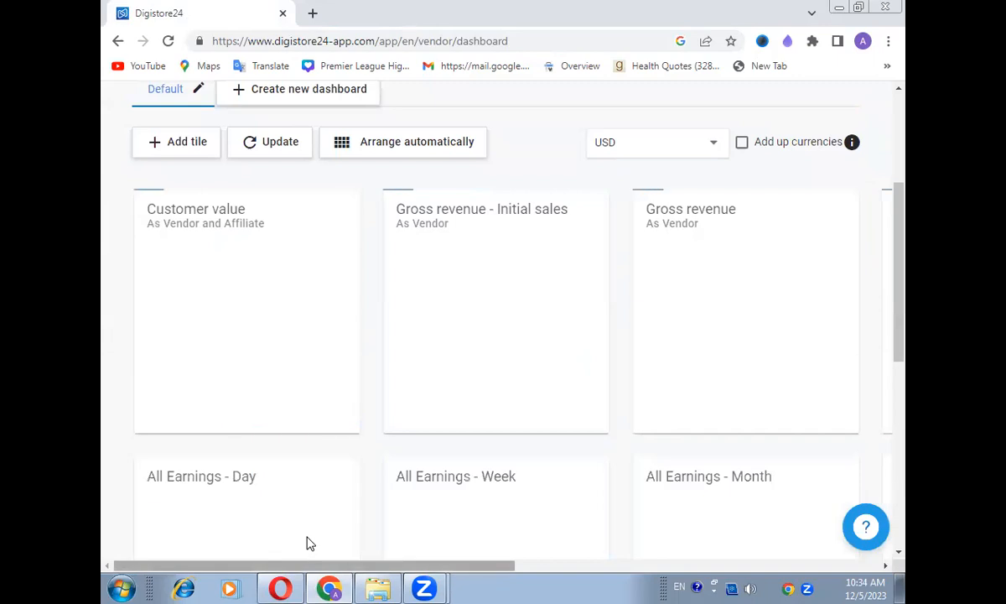
scroll(308, 544, right, 8)
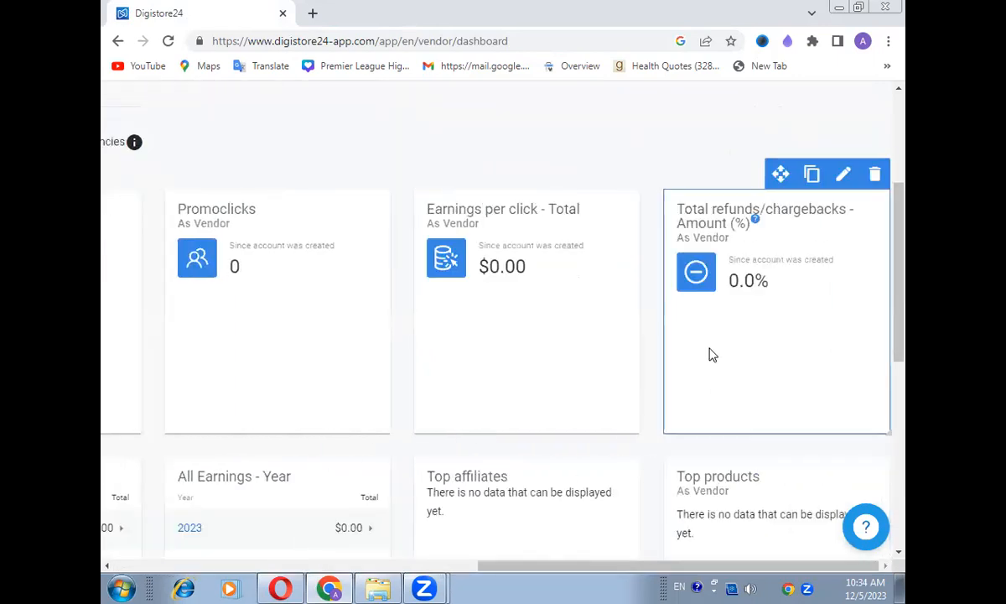
scroll(717, 344, down, 3)
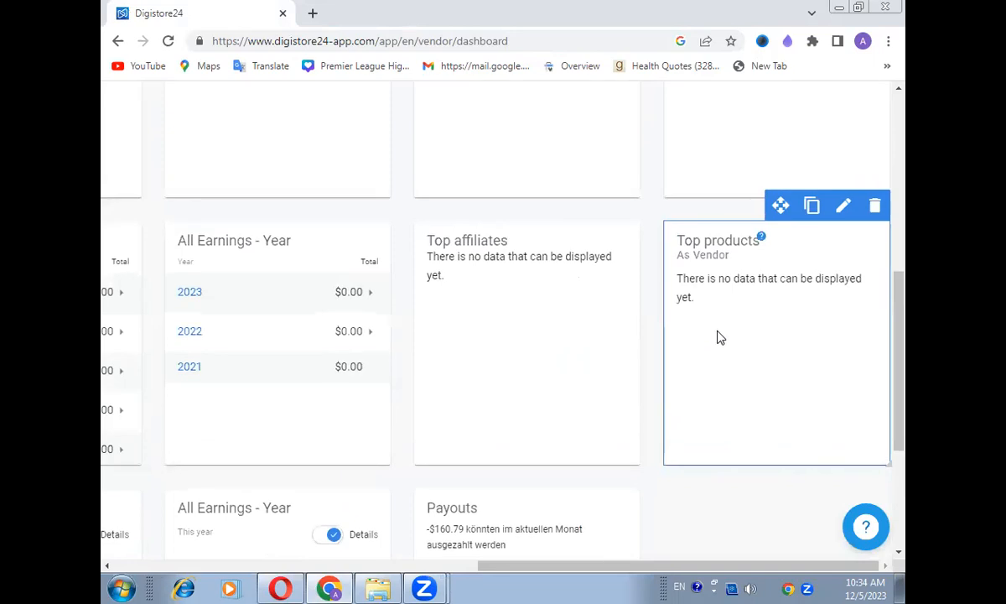
scroll(717, 338, down, 2)
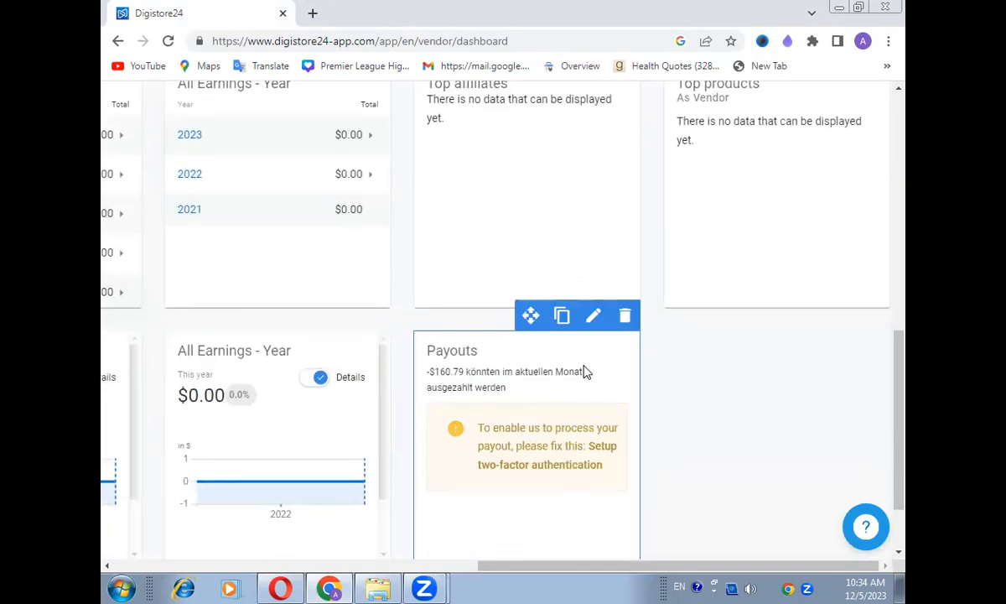
scroll(545, 445, down, 1)
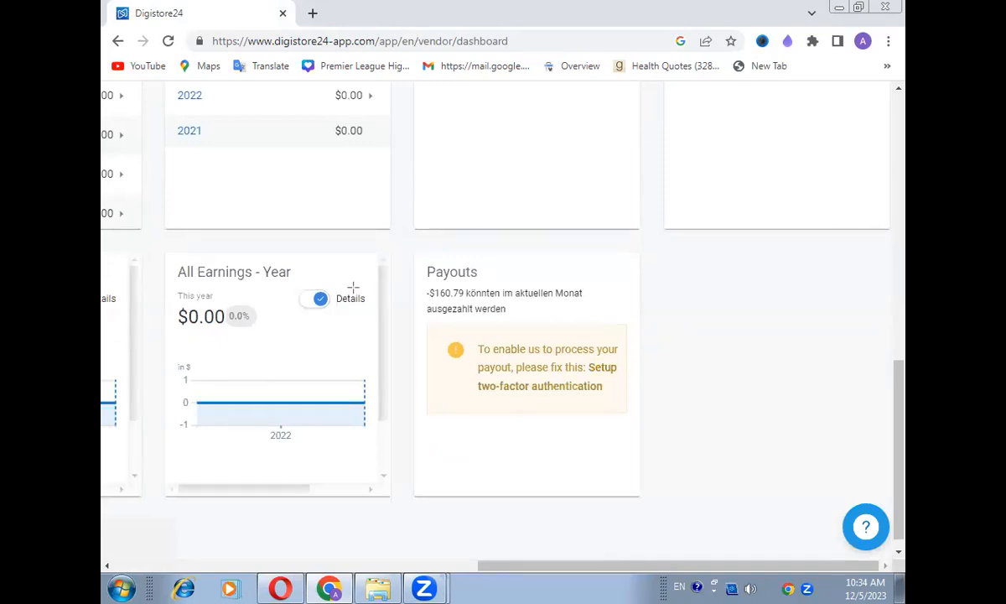
Step: Mark the heading and amount of the Payouts tile with a red rectangle and fit it around the text
drag(422, 253, 612, 333)
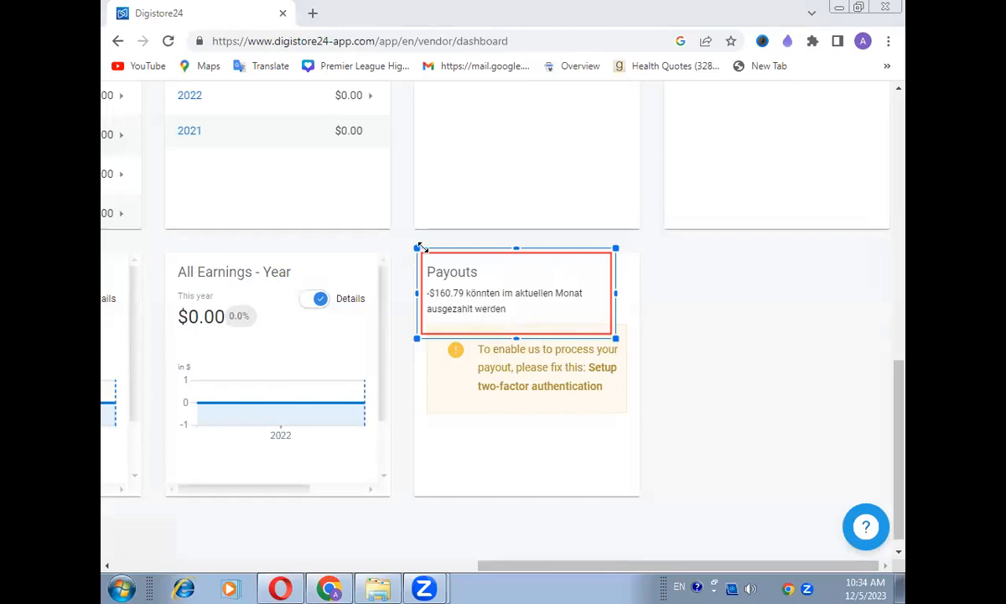
drag(414, 249, 409, 244)
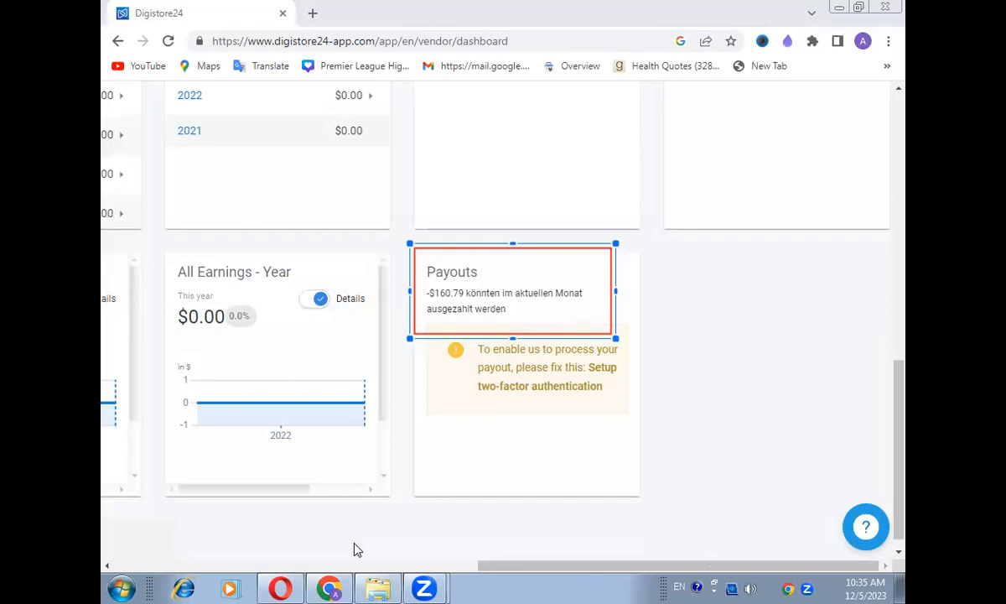
click(701, 481)
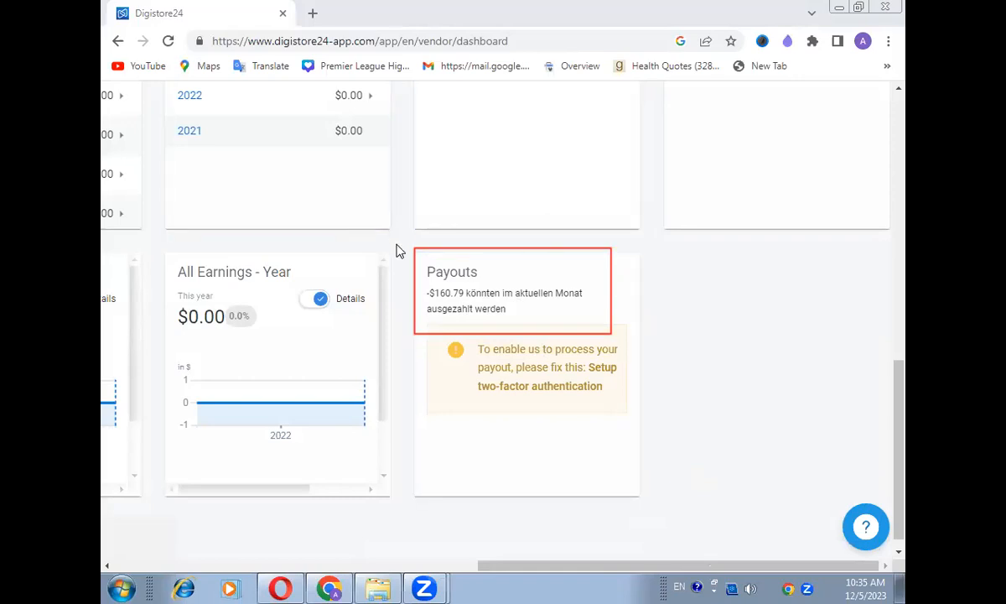
Step: Go back to the start of the dashboard, showing the payout notice and the Customer value tile
scroll(397, 250, up, 5)
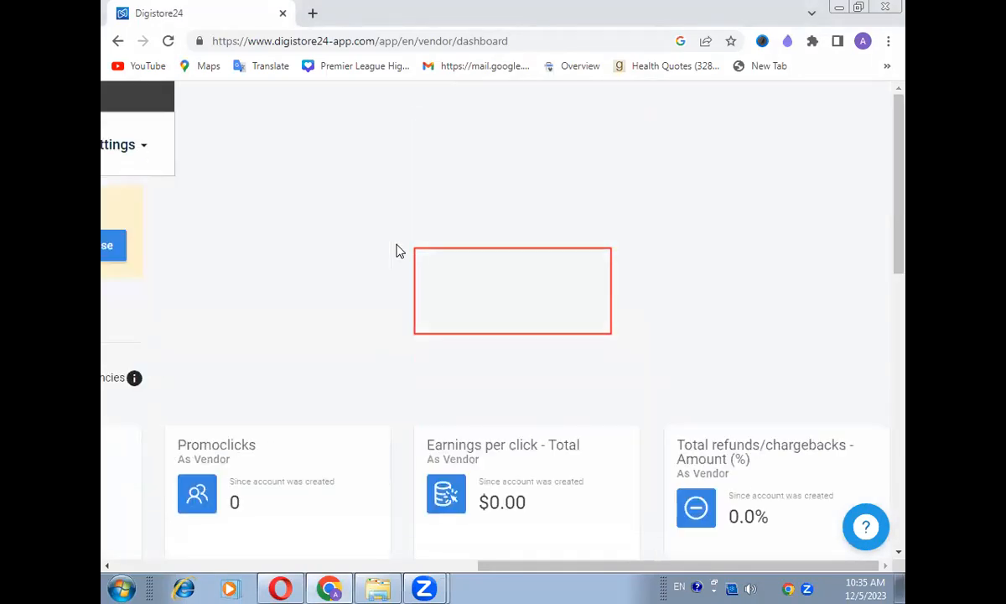
click(143, 567)
click(144, 568)
click(109, 566)
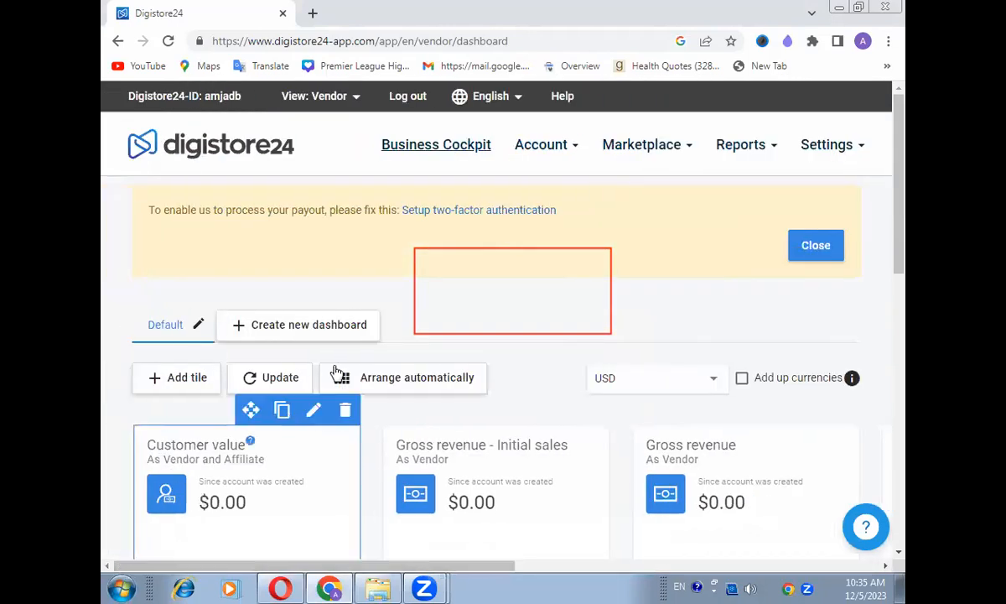